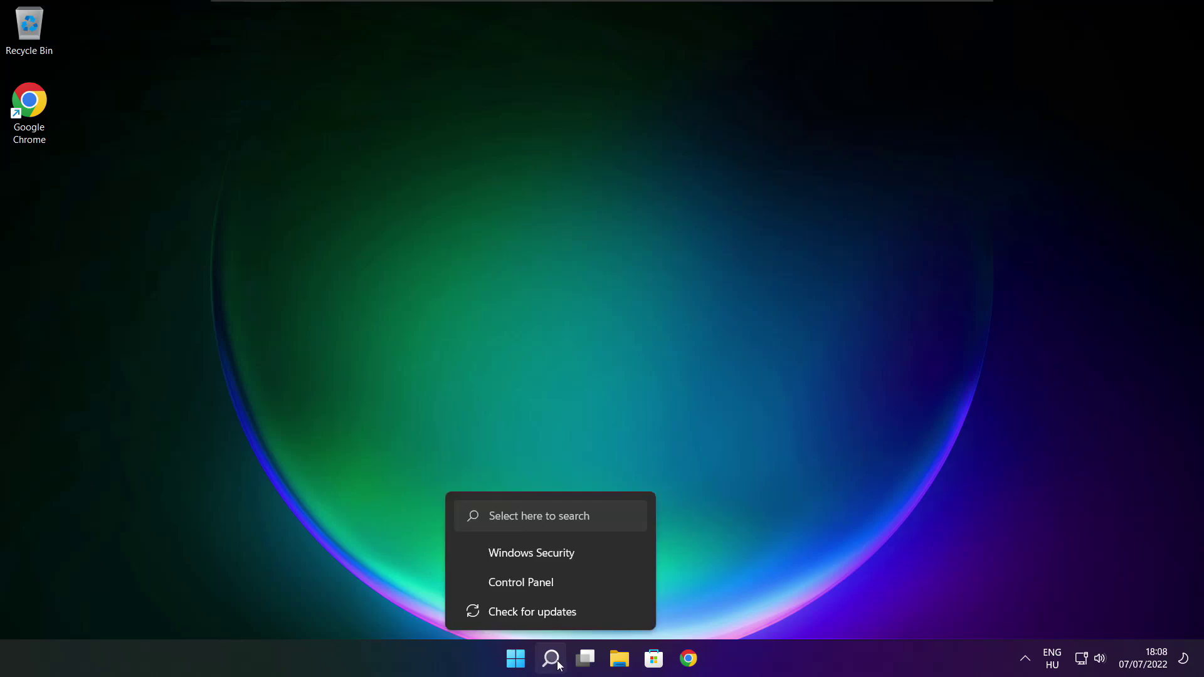
- Search Windows for "device manager", open Device Manager and maximize its window
{"action": "left_click", "coordinate": [555, 665]}
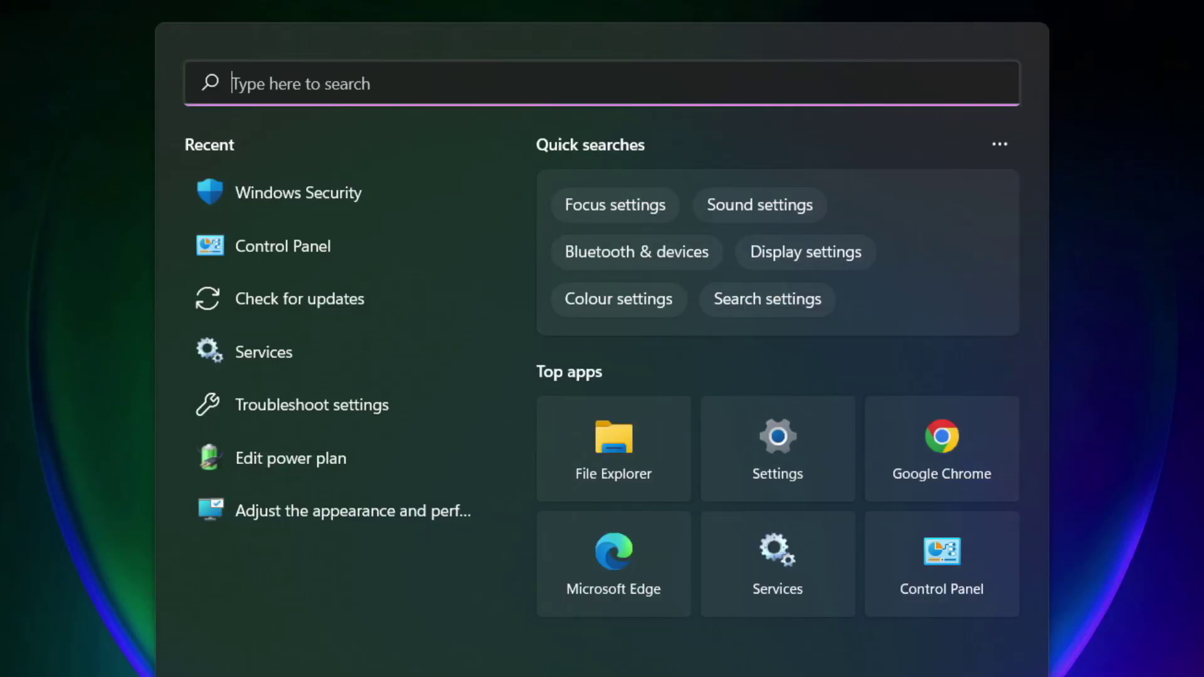
{"action": "type", "text": "device m"}
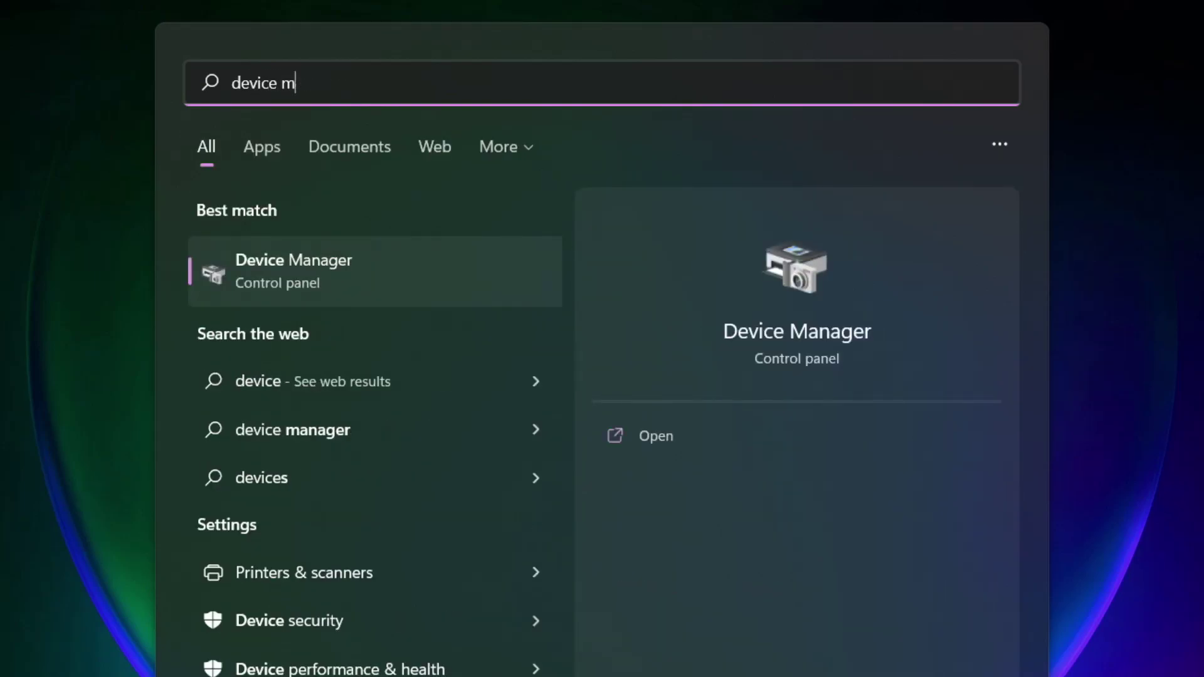
{"action": "type", "text": "anag"}
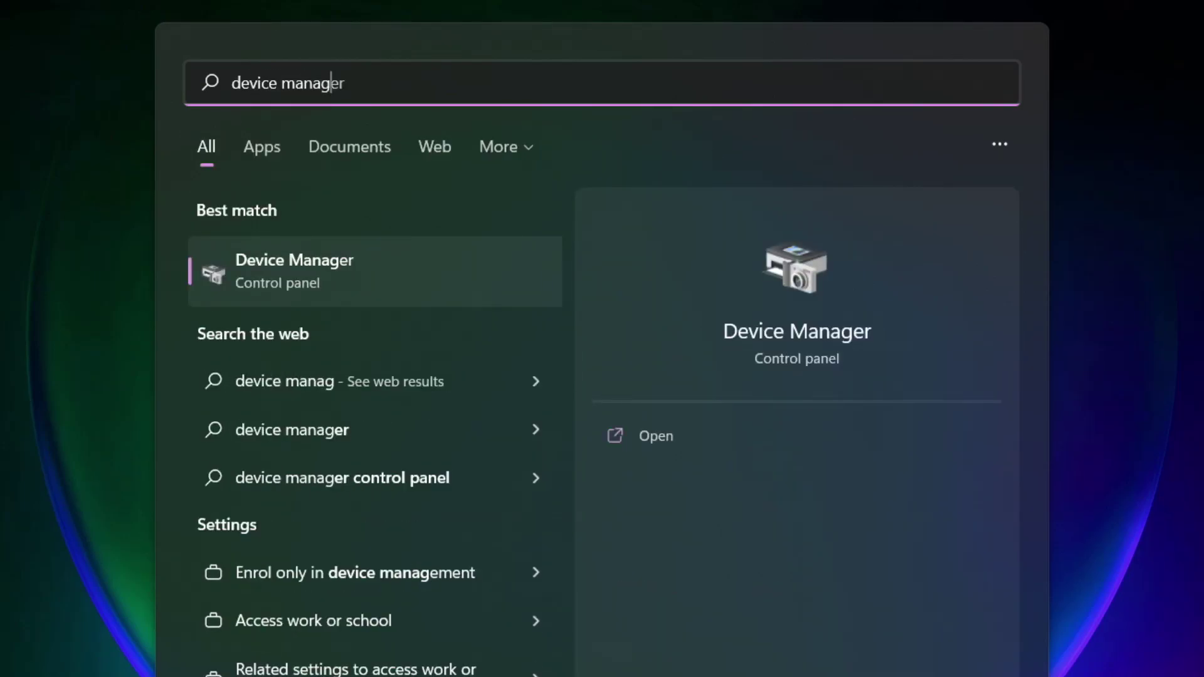
{"action": "type", "text": "er"}
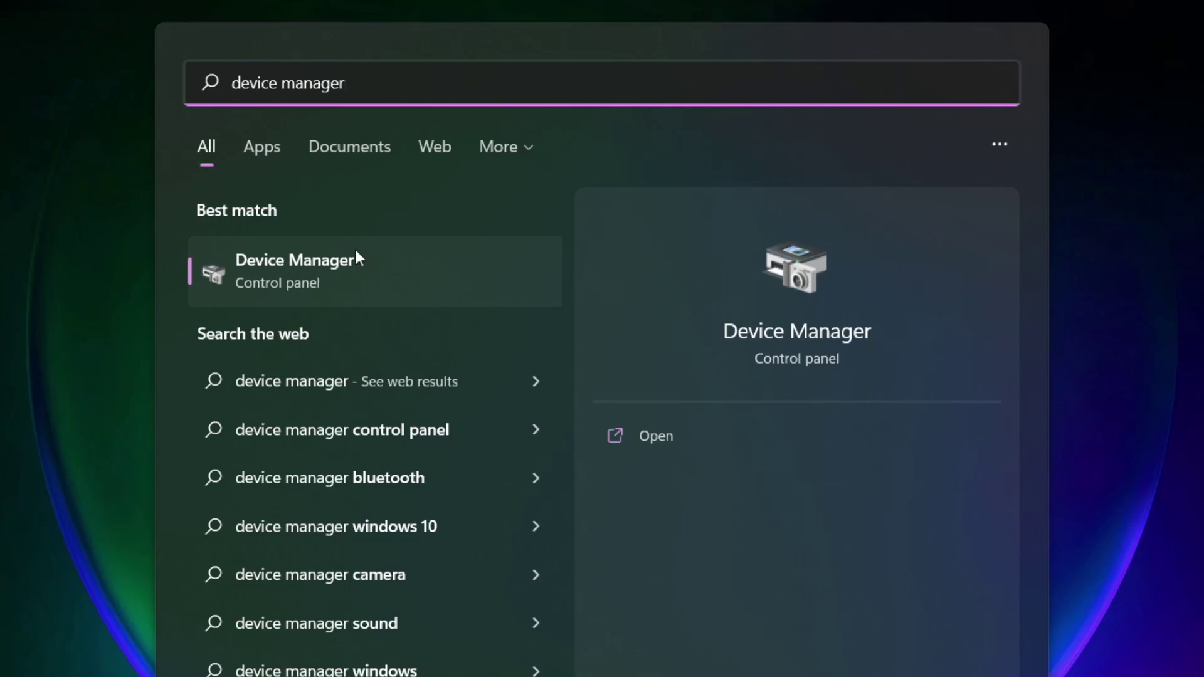
{"action": "left_click", "coordinate": [441, 277]}
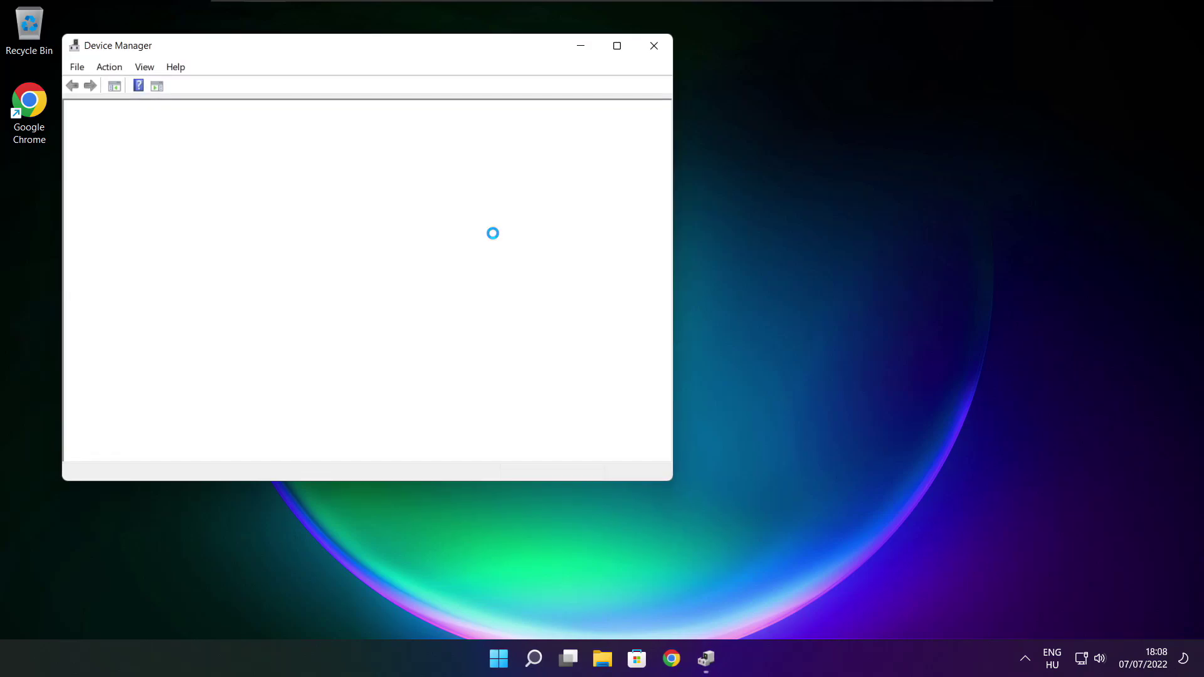
{"action": "left_click", "coordinate": [617, 46]}
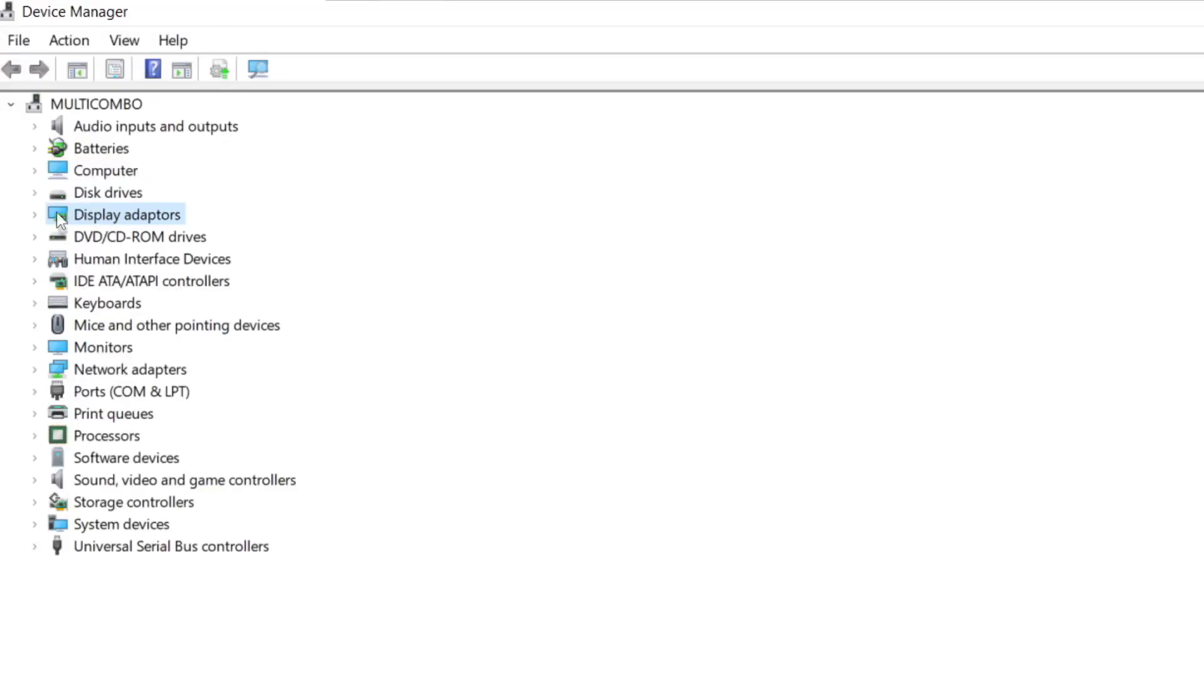
- Run an automatic driver update for the VMware SVGA 3D display adaptor and close the update wizard
{"action": "left_click", "coordinate": [35, 215]}
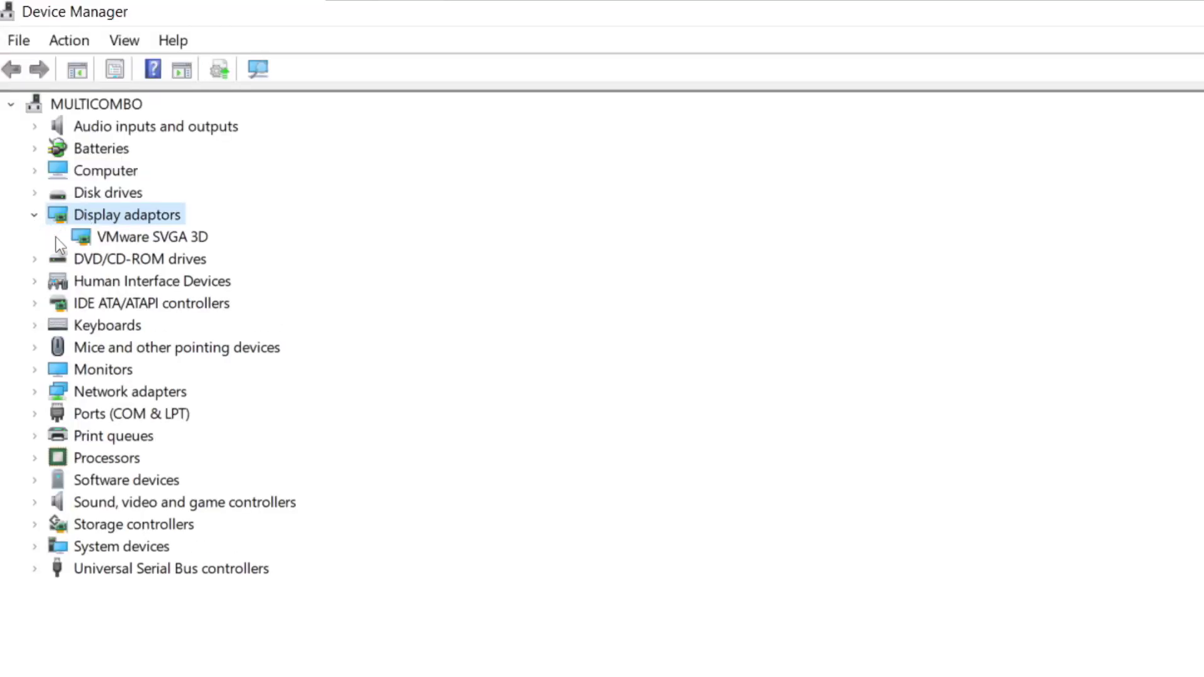
{"action": "left_click", "coordinate": [175, 238]}
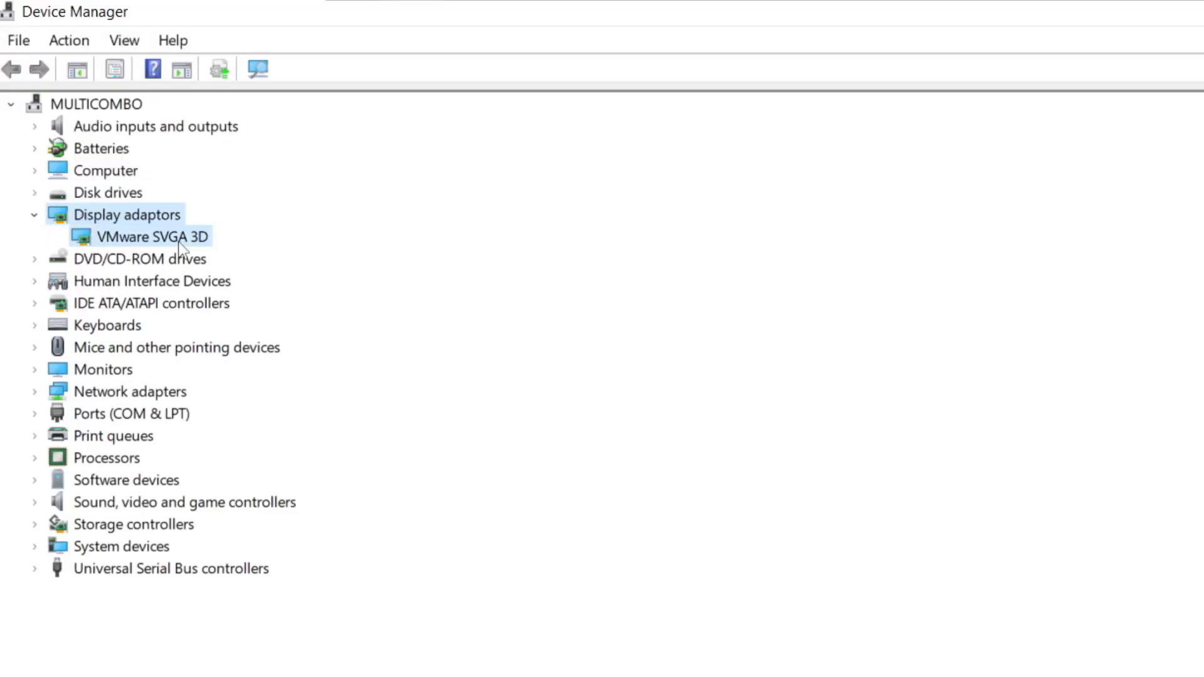
{"action": "right_click", "coordinate": [130, 241]}
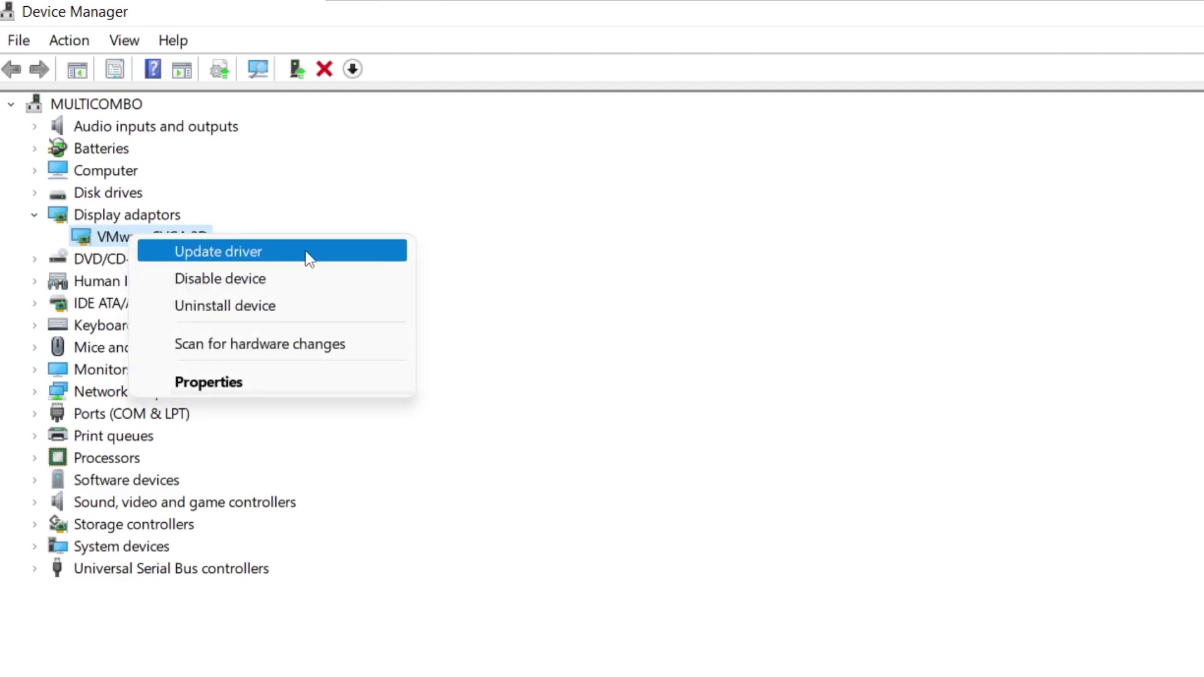
{"action": "left_click", "coordinate": [270, 254]}
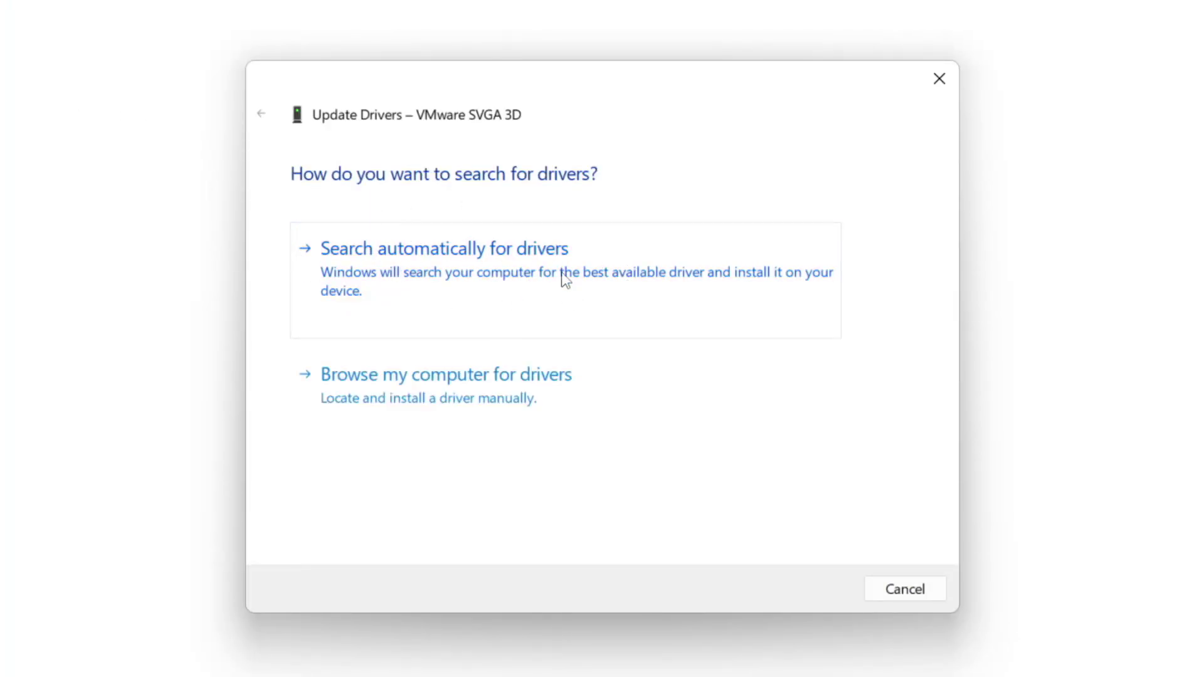
{"action": "left_click", "coordinate": [527, 277]}
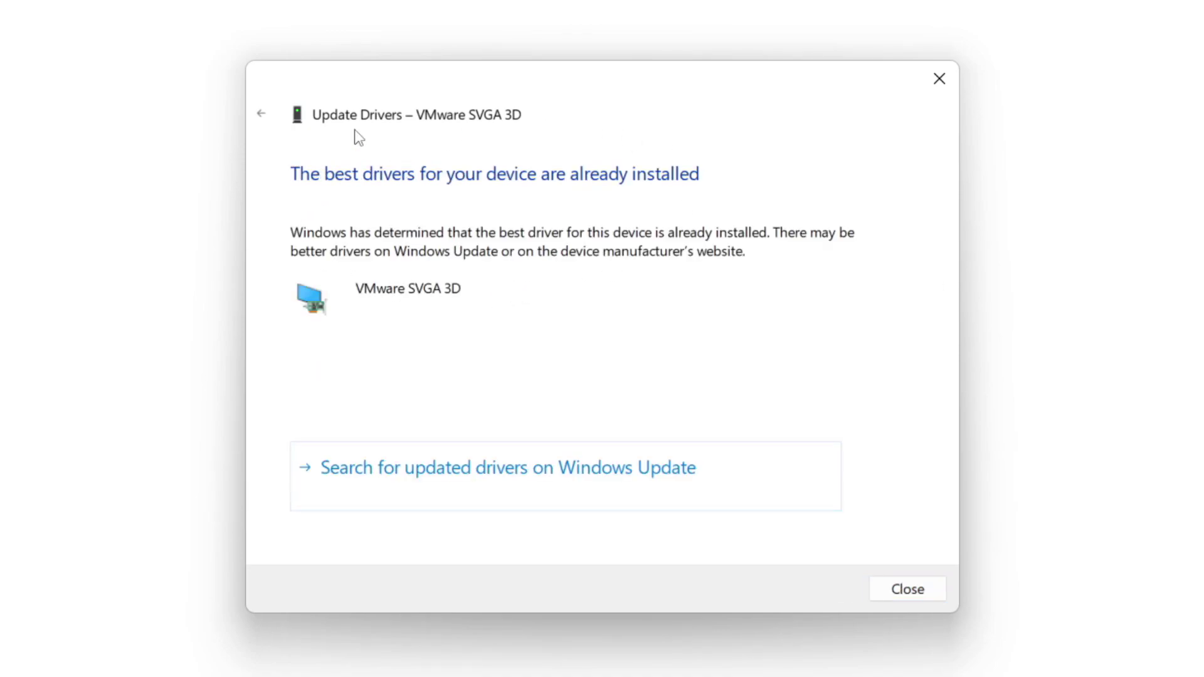
{"action": "left_click", "coordinate": [904, 589]}
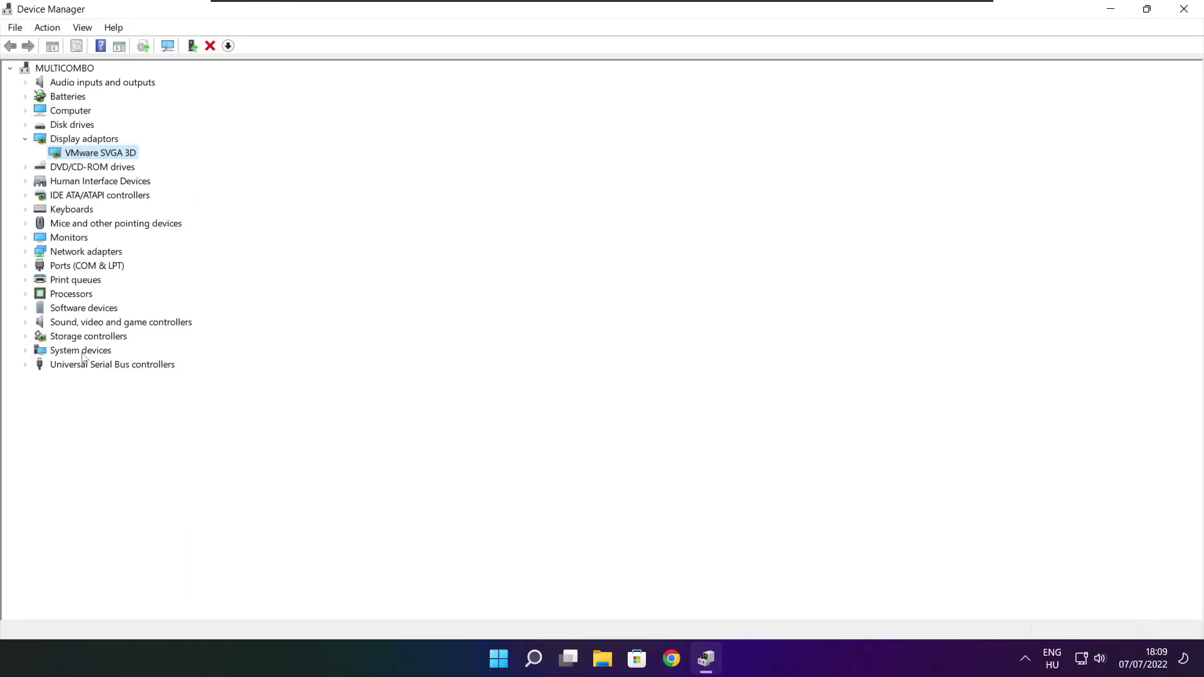
- Run an automatic driver update for the High Definition Audio Device under sound controllers, then close the wizard and Device Manager
{"action": "left_click", "coordinate": [80, 398]}
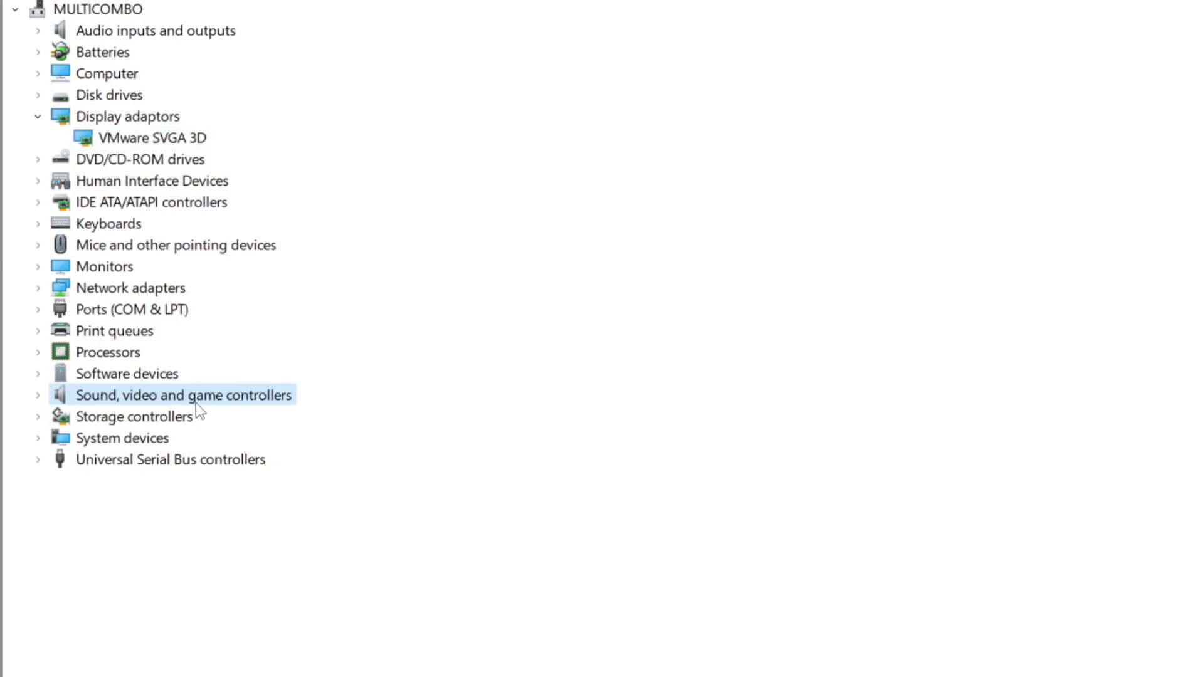
{"action": "left_click", "coordinate": [38, 397]}
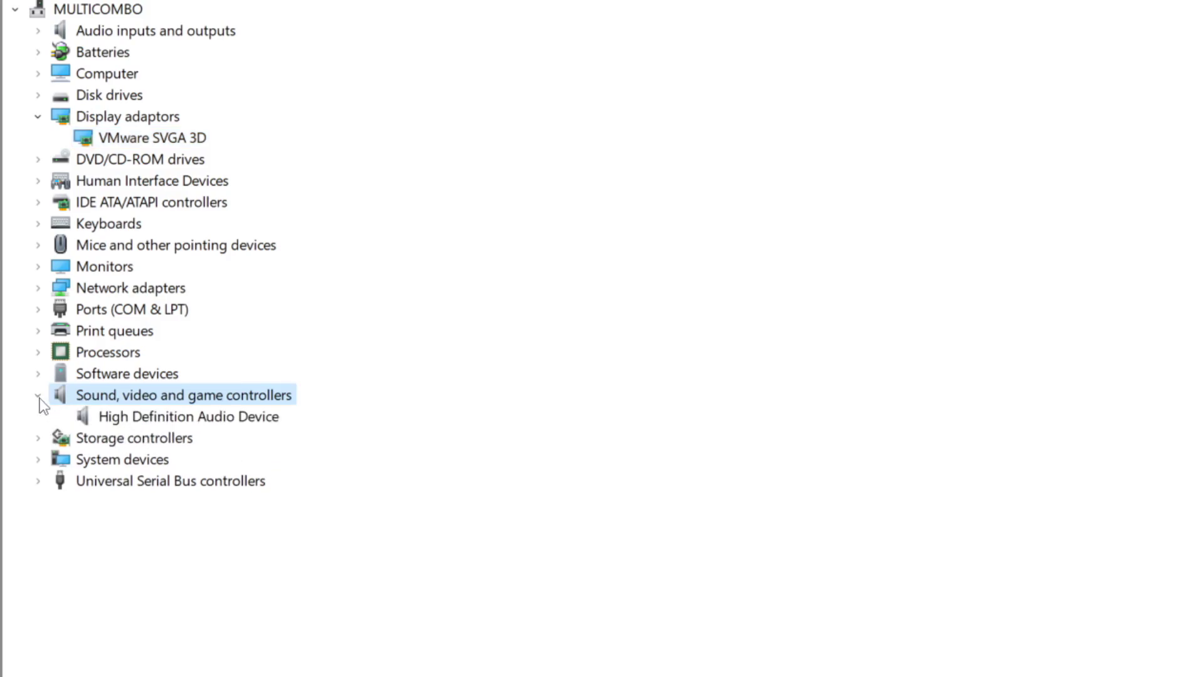
{"action": "left_click", "coordinate": [270, 418]}
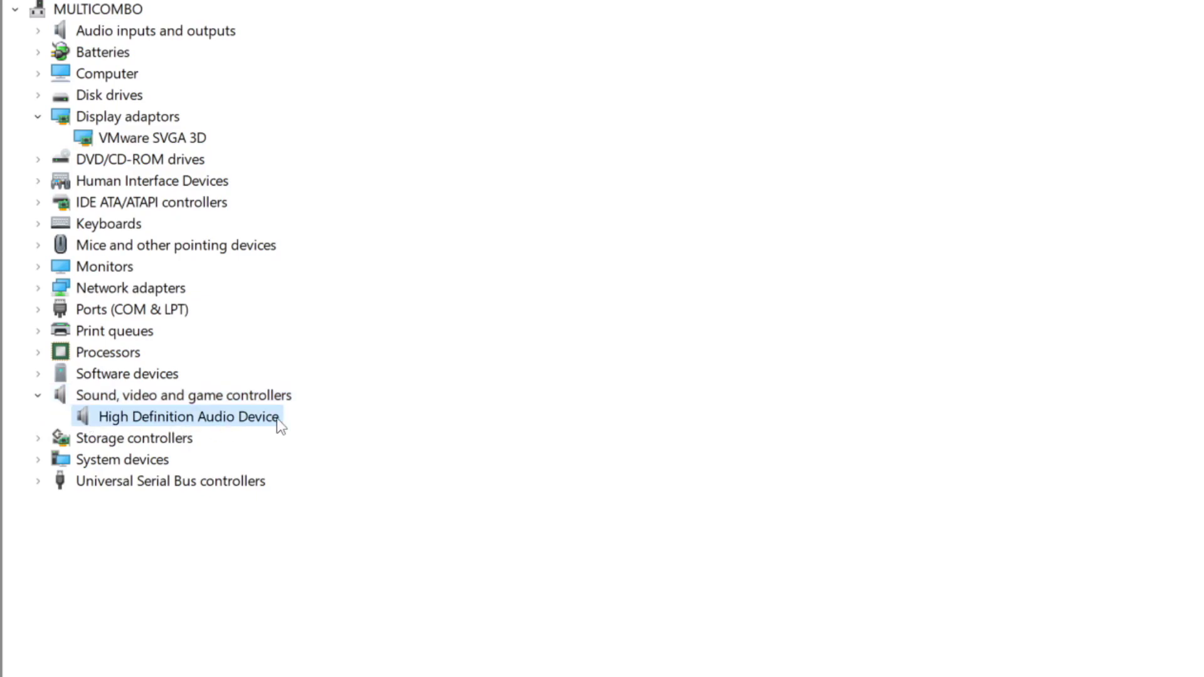
{"action": "right_click", "coordinate": [175, 420]}
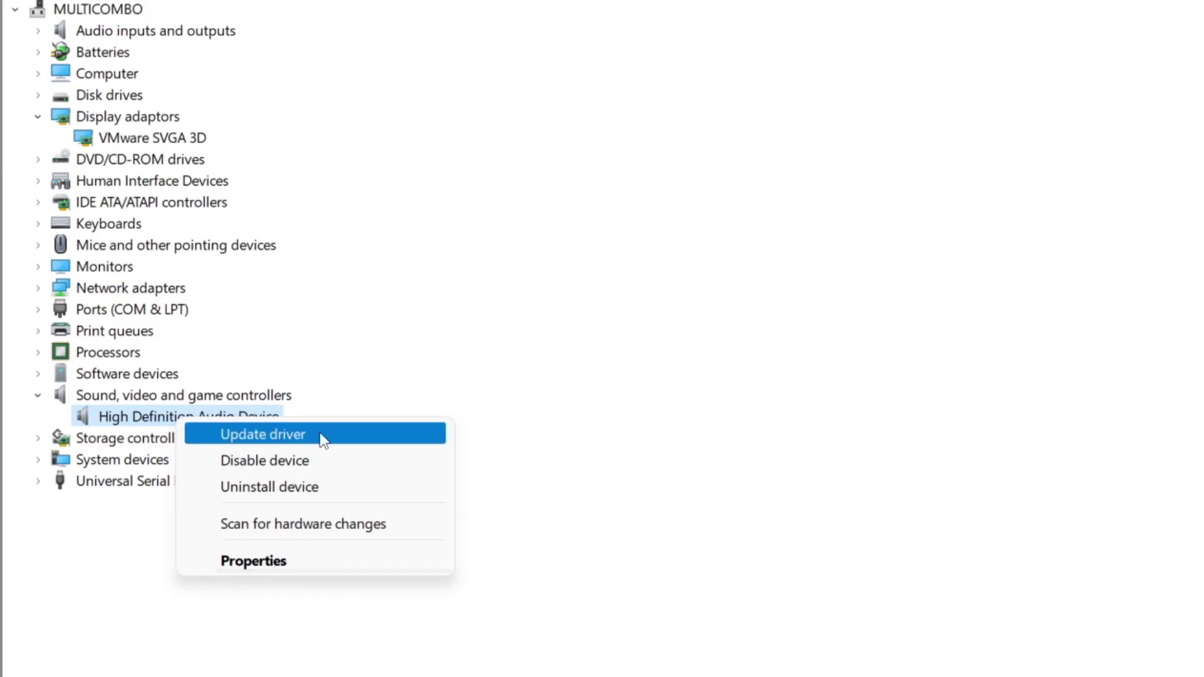
{"action": "left_click", "coordinate": [357, 443]}
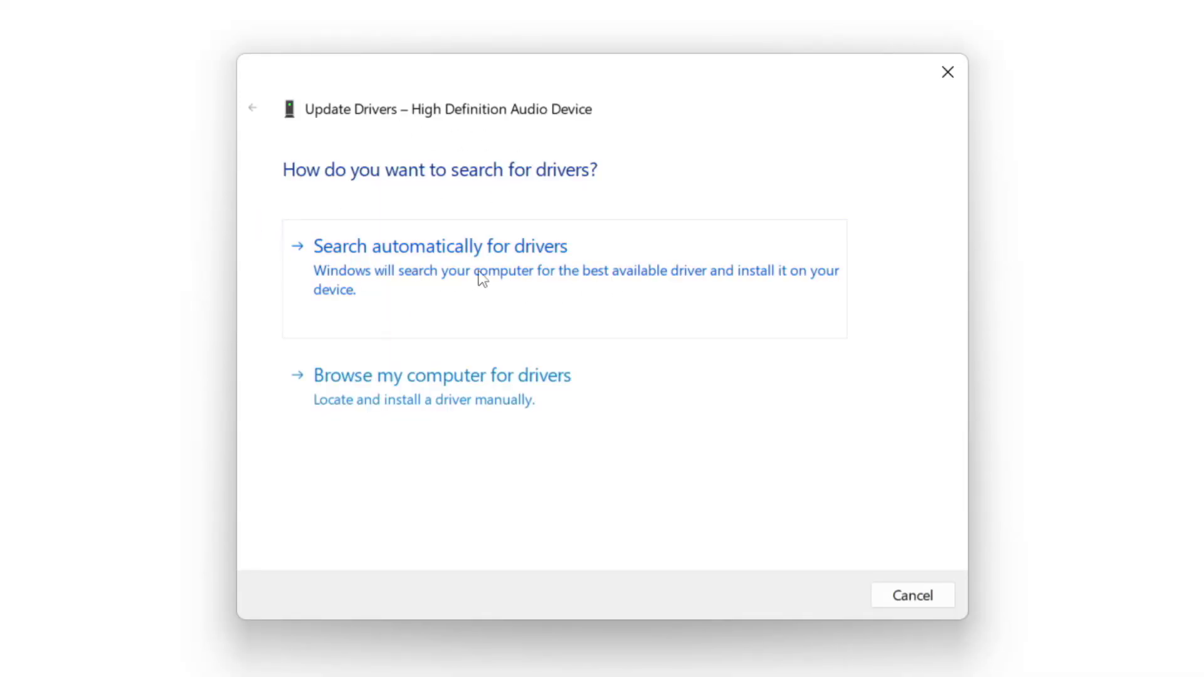
{"action": "left_click", "coordinate": [479, 271]}
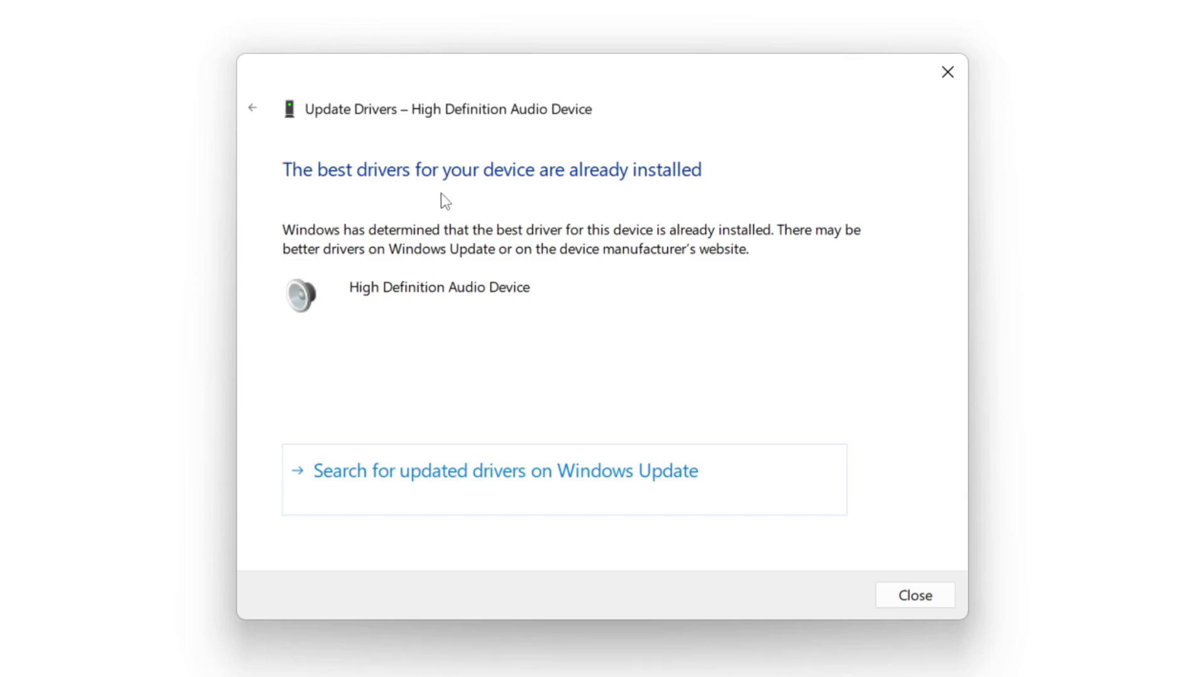
{"action": "left_click", "coordinate": [916, 596]}
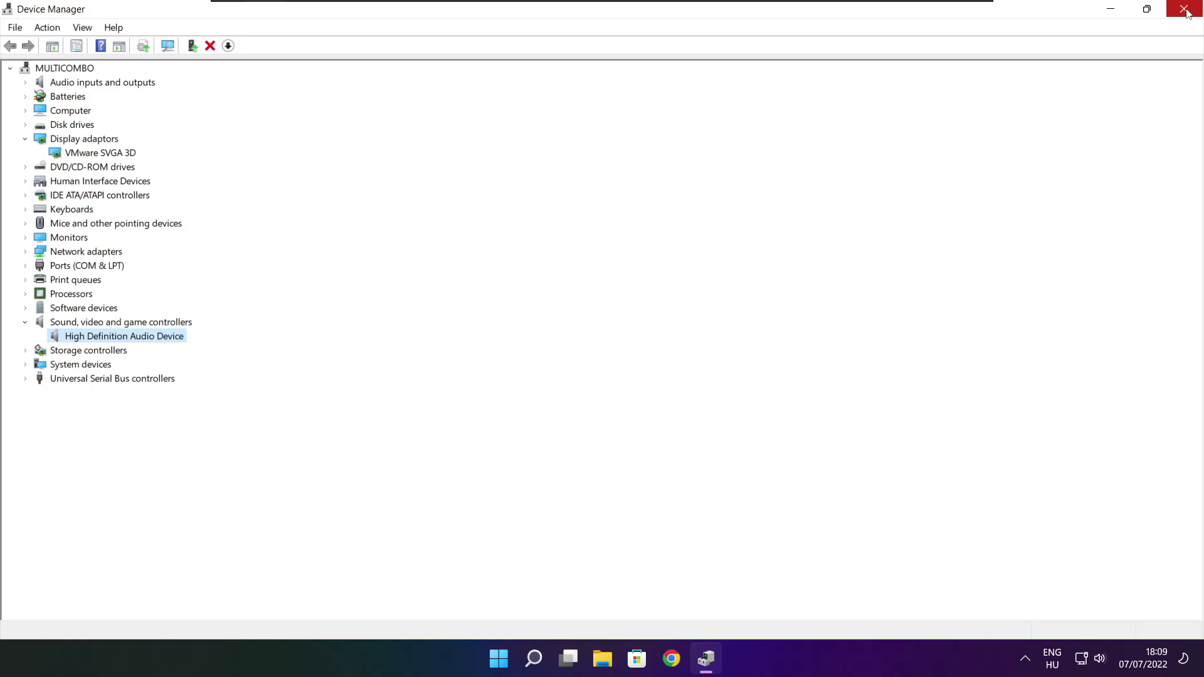
{"action": "left_click", "coordinate": [1185, 10]}
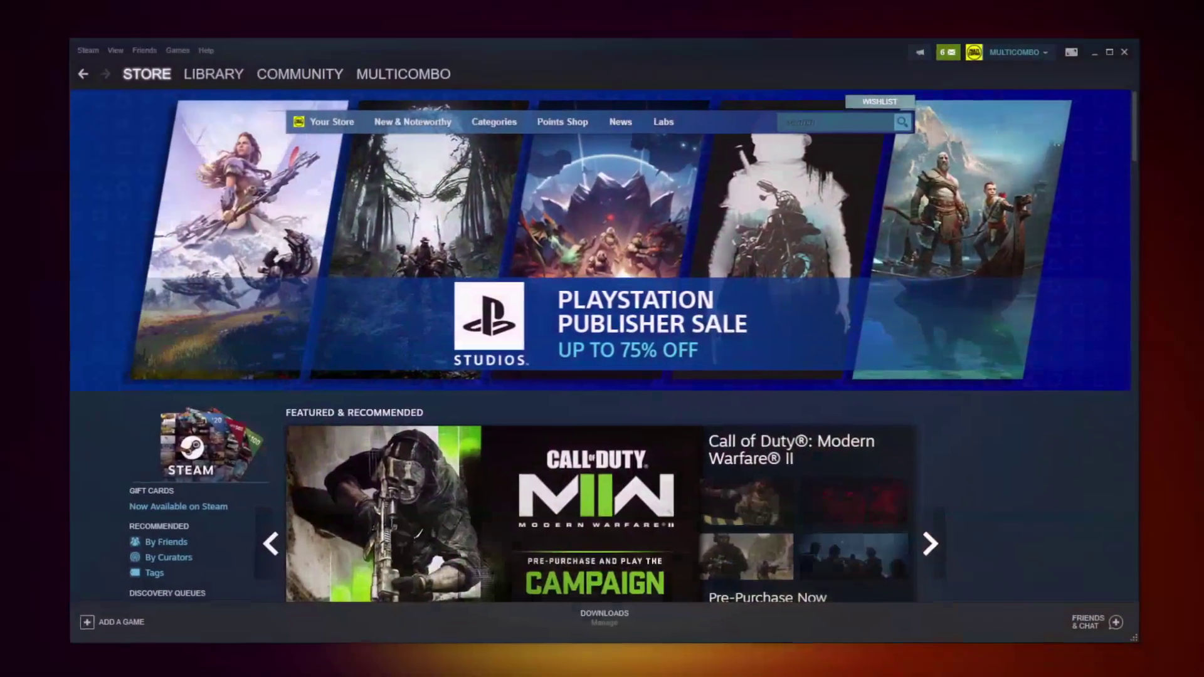
- In the Steam library, verify the integrity of the local files of the favorite game that is not working
{"action": "mouse_move", "coordinate": [210, 76]}
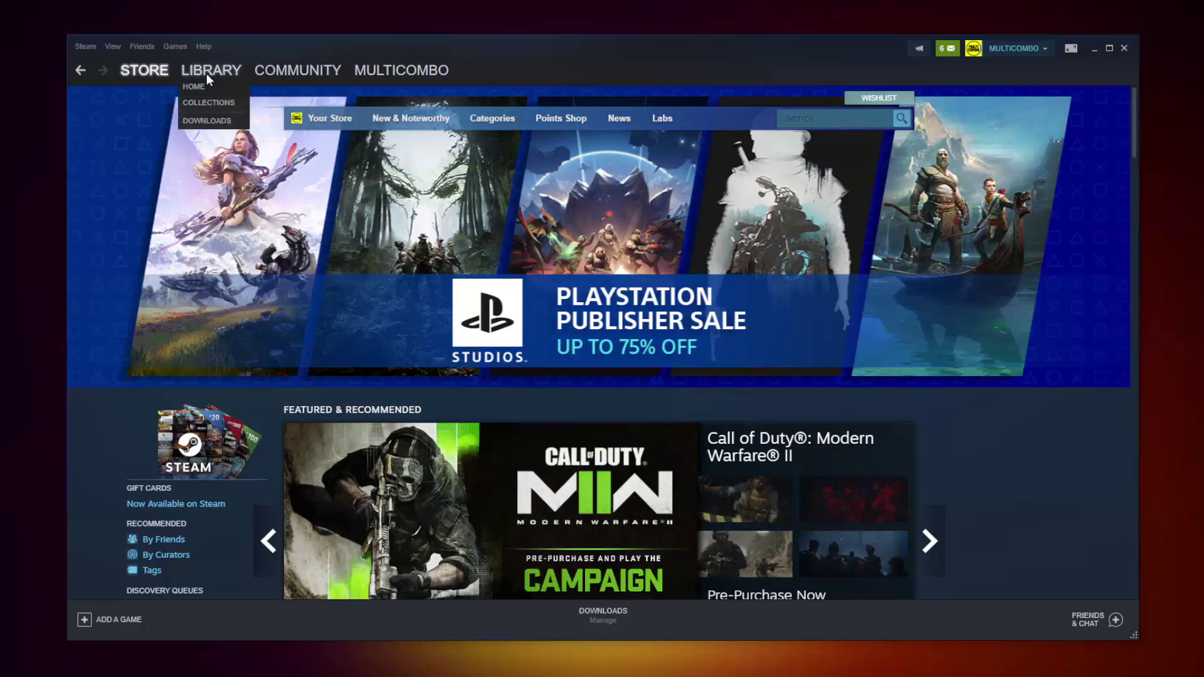
{"action": "left_click", "coordinate": [208, 73]}
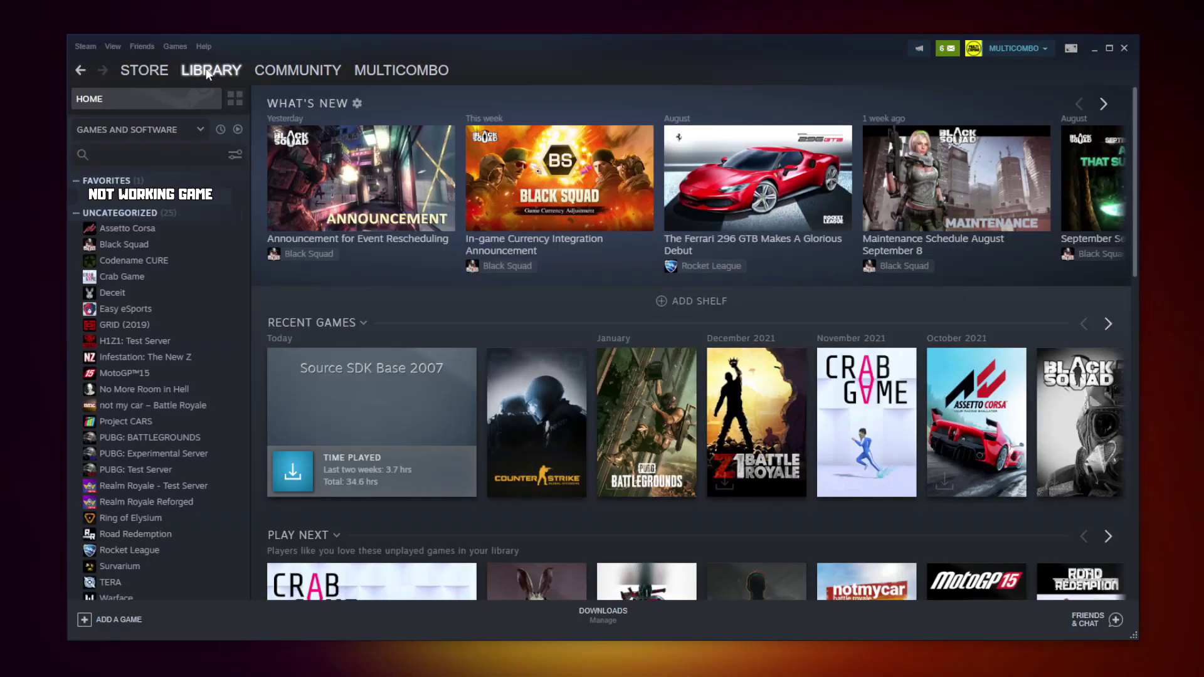
{"action": "right_click", "coordinate": [235, 202]}
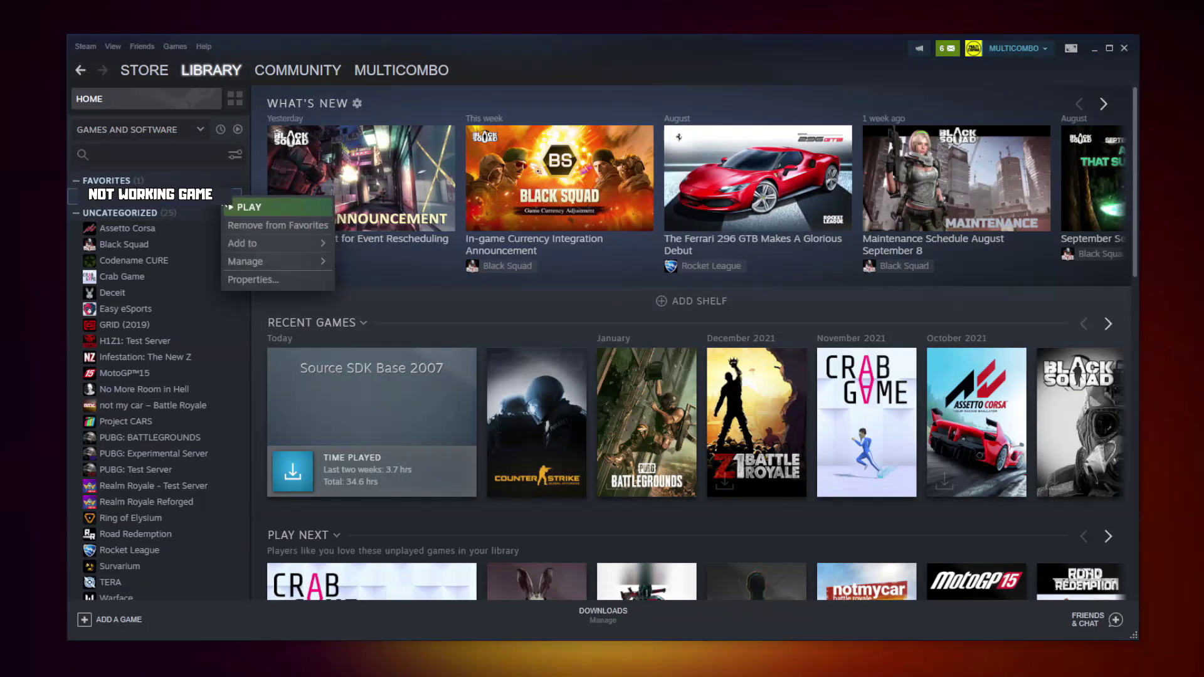
{"action": "left_click", "coordinate": [268, 280]}
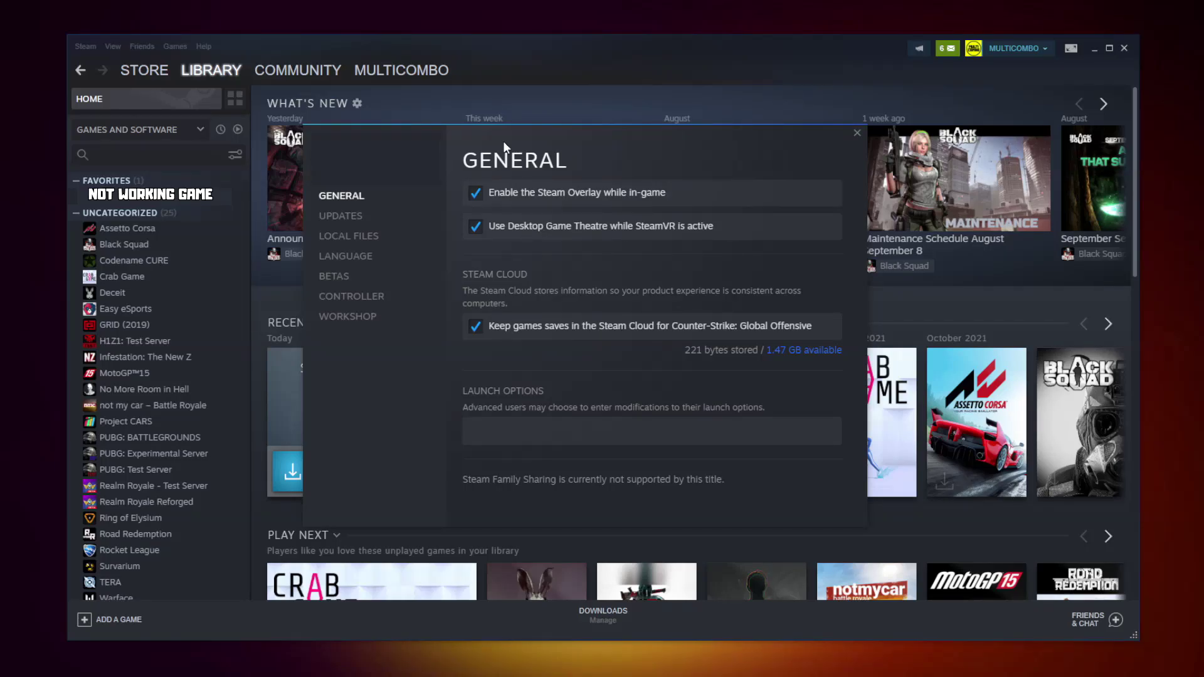
{"action": "left_click", "coordinate": [353, 239]}
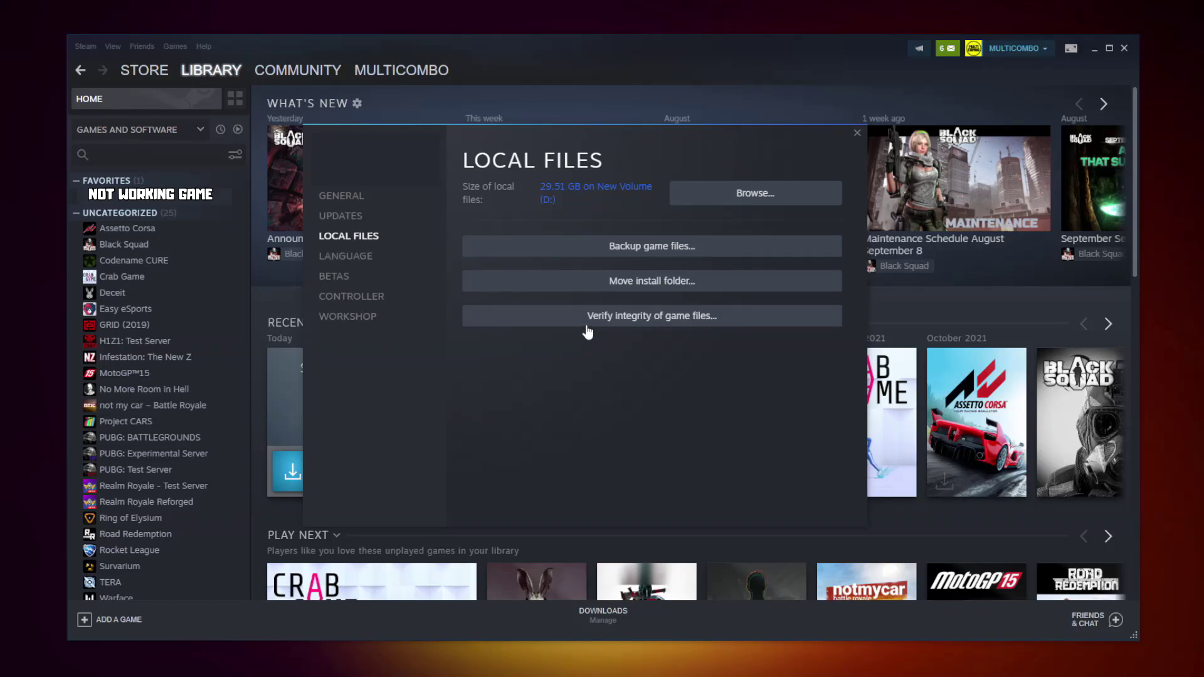
{"action": "left_click", "coordinate": [657, 322]}
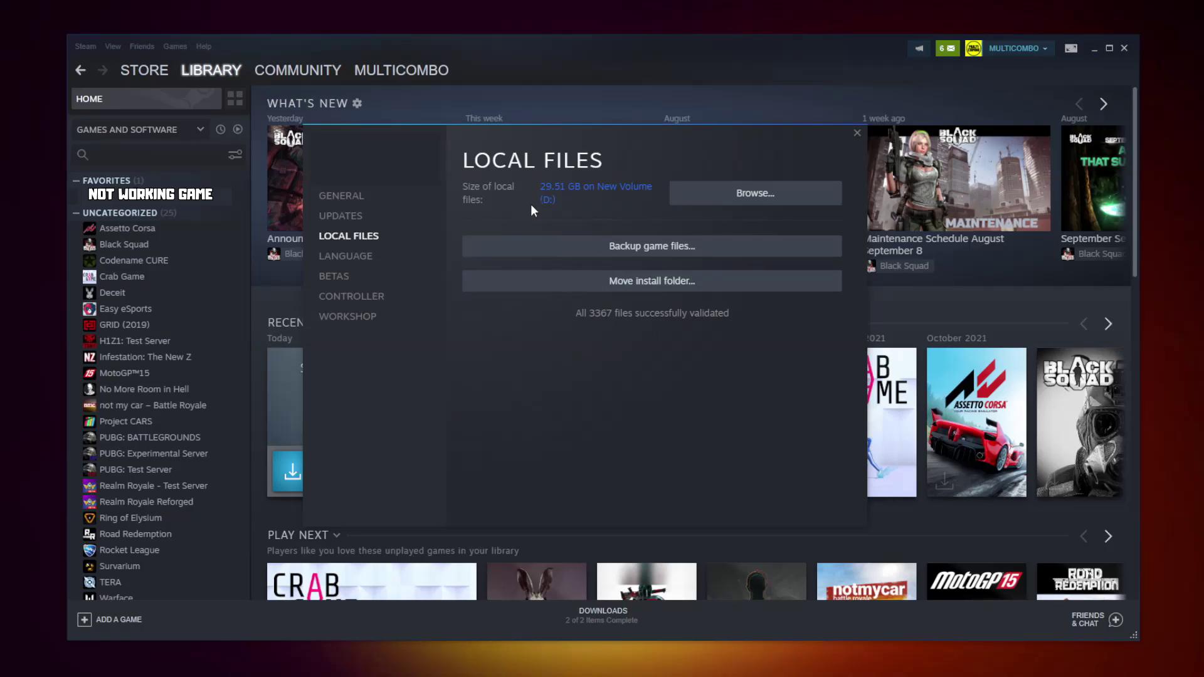
- Browse to the game's install folder and open the compatibility properties of the game's application file
{"action": "left_click", "coordinate": [755, 194]}
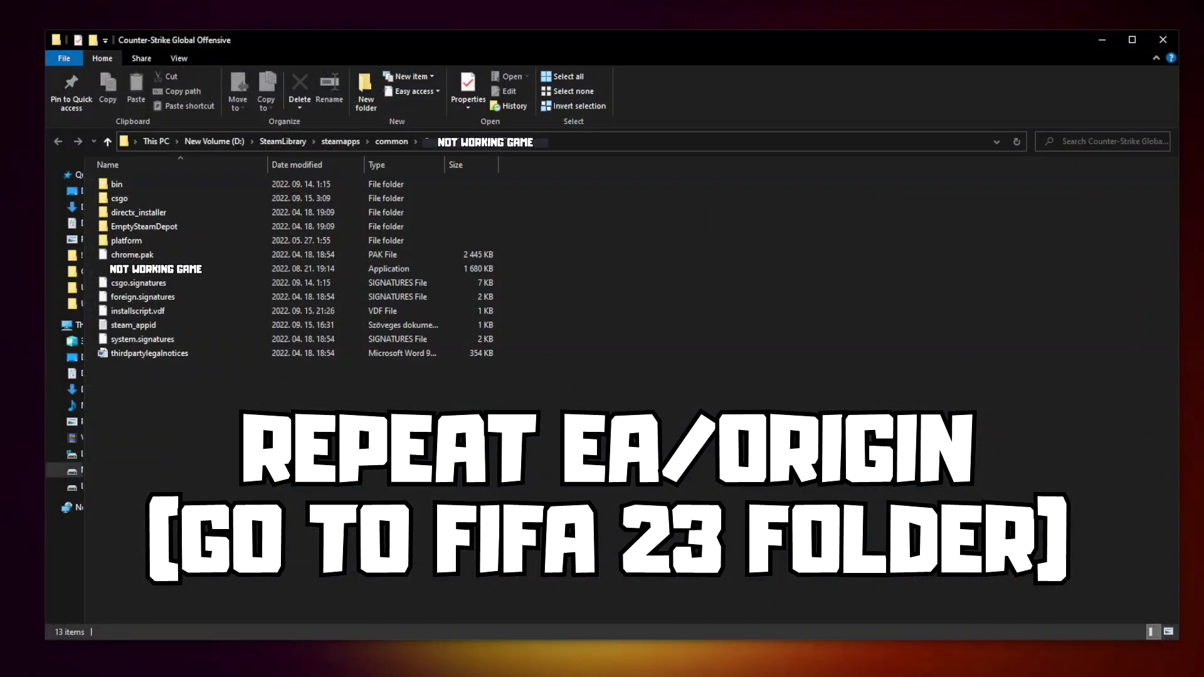
{"action": "left_click", "coordinate": [277, 272]}
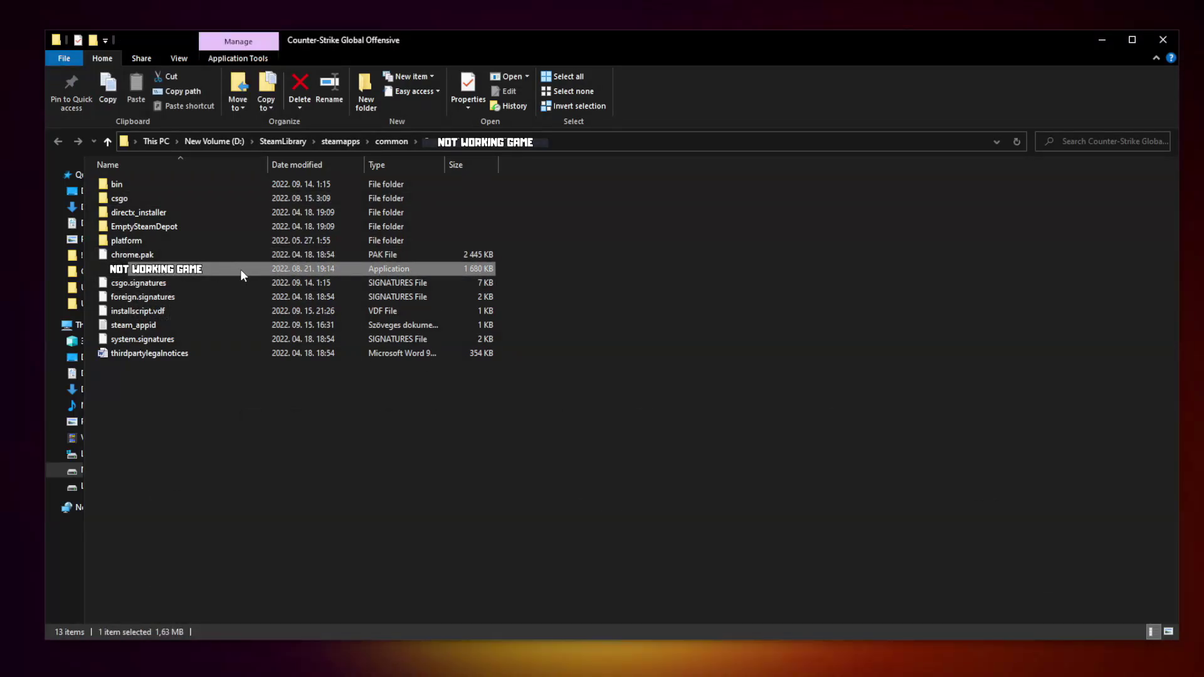
{"action": "right_click", "coordinate": [241, 268]}
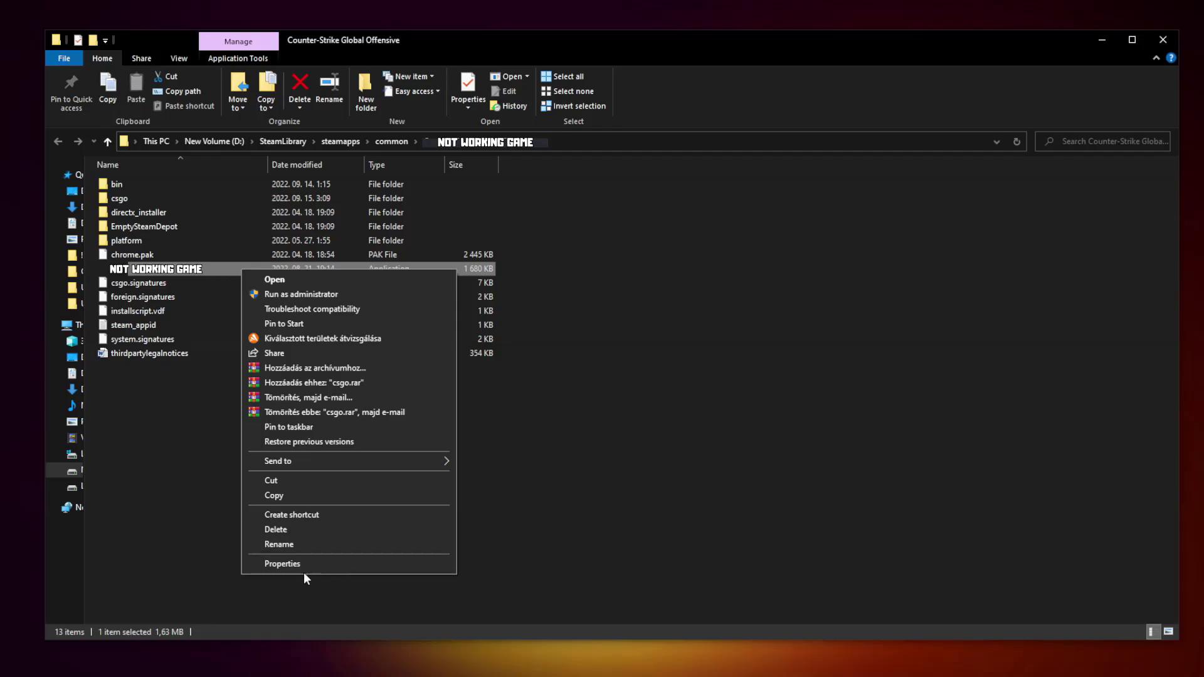
{"action": "left_click", "coordinate": [347, 562]}
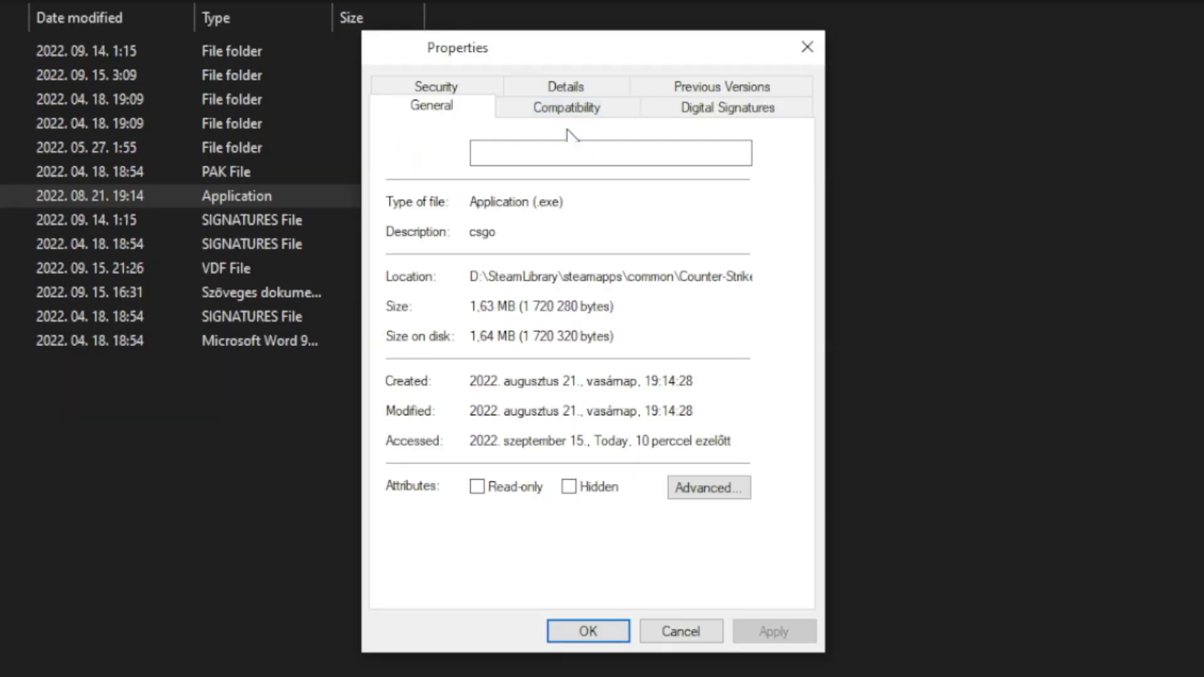
{"action": "left_click", "coordinate": [582, 119]}
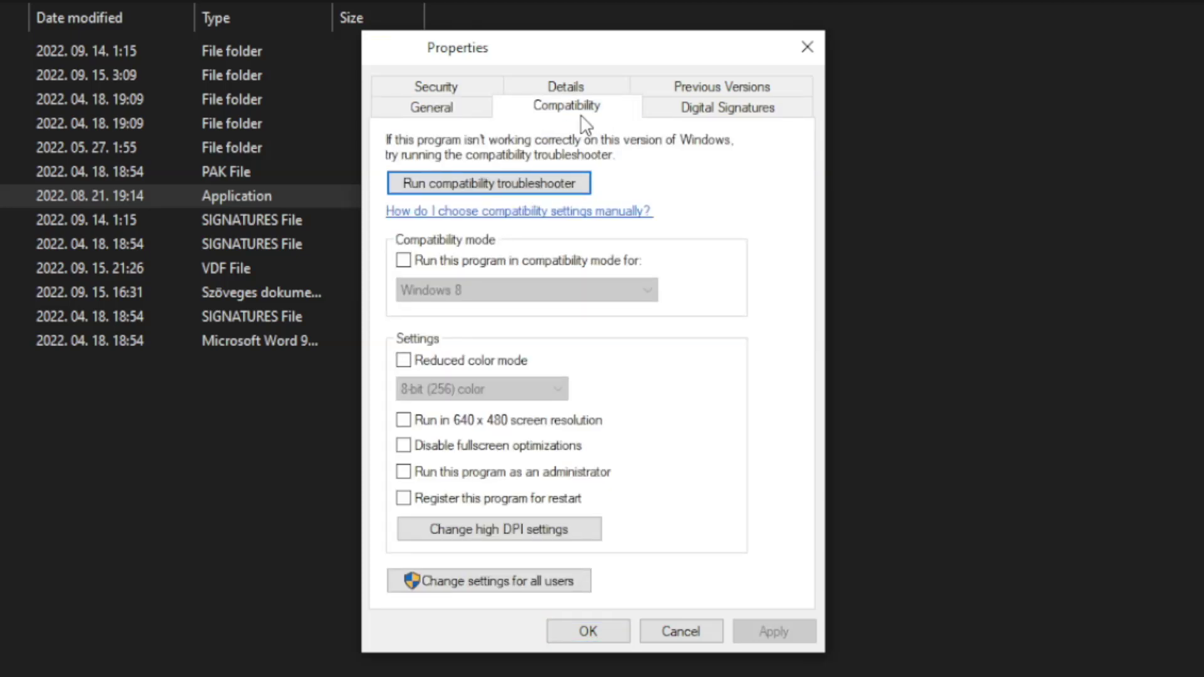
- Set the game executable to Windows 8 compatibility mode with fullscreen optimizations disabled and administrator rights, and apply the properties
{"action": "left_click", "coordinate": [414, 262]}
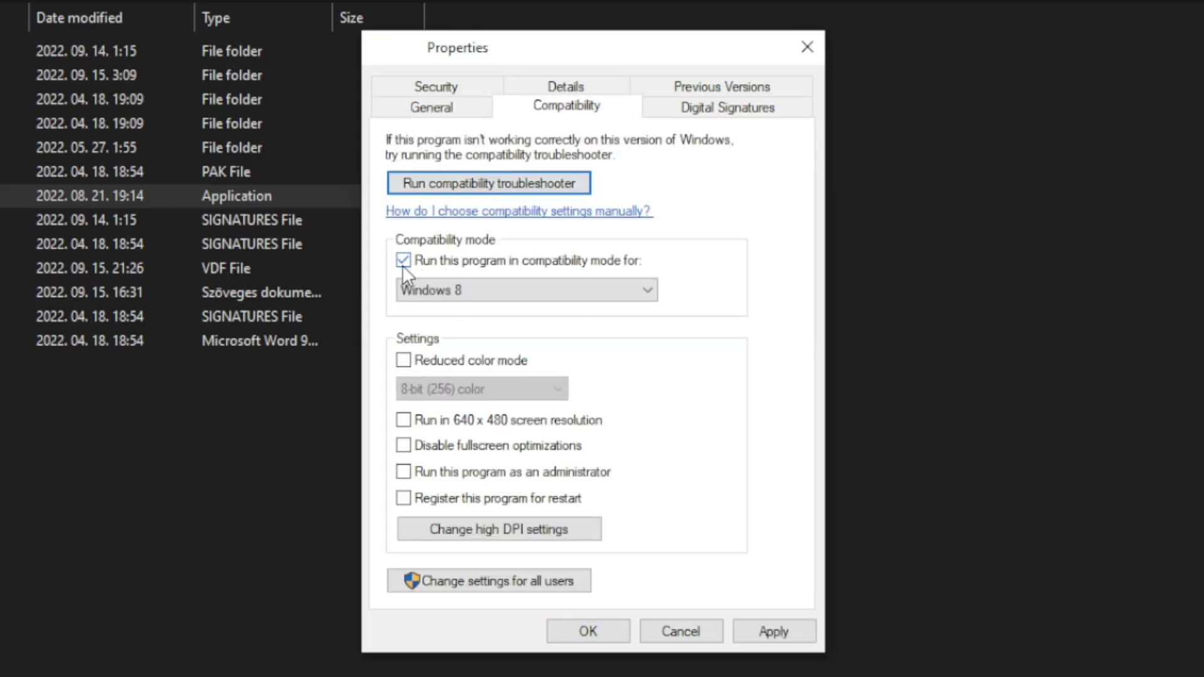
{"action": "left_click", "coordinate": [514, 289]}
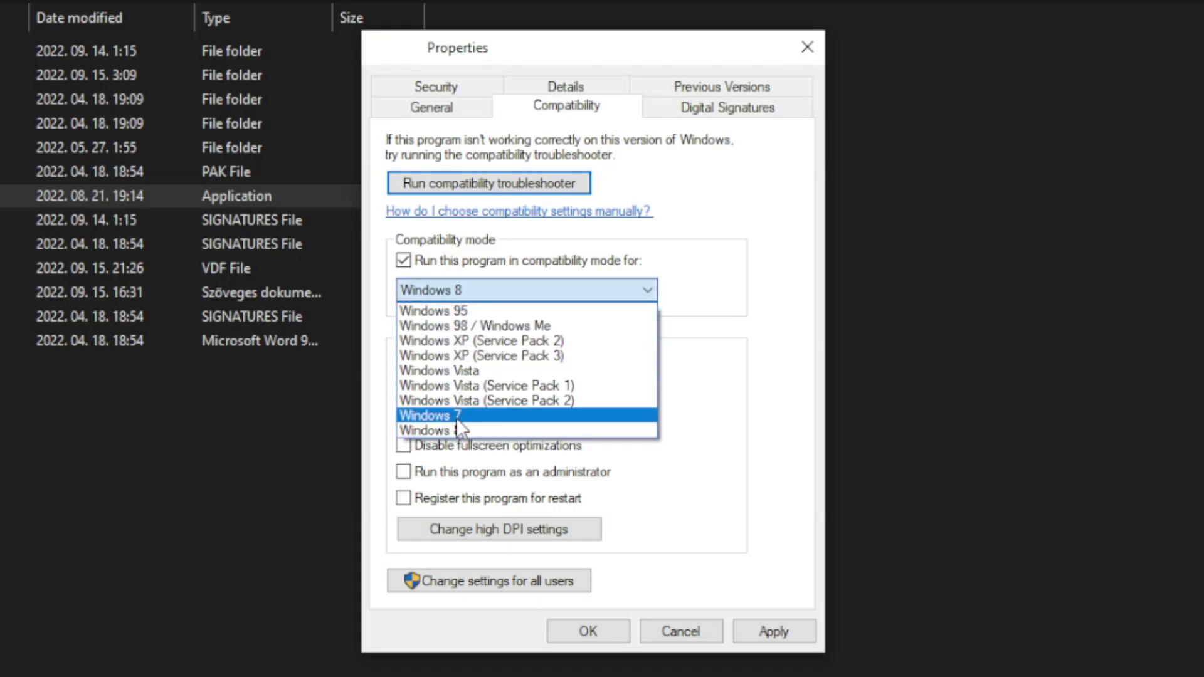
{"action": "left_click", "coordinate": [464, 432]}
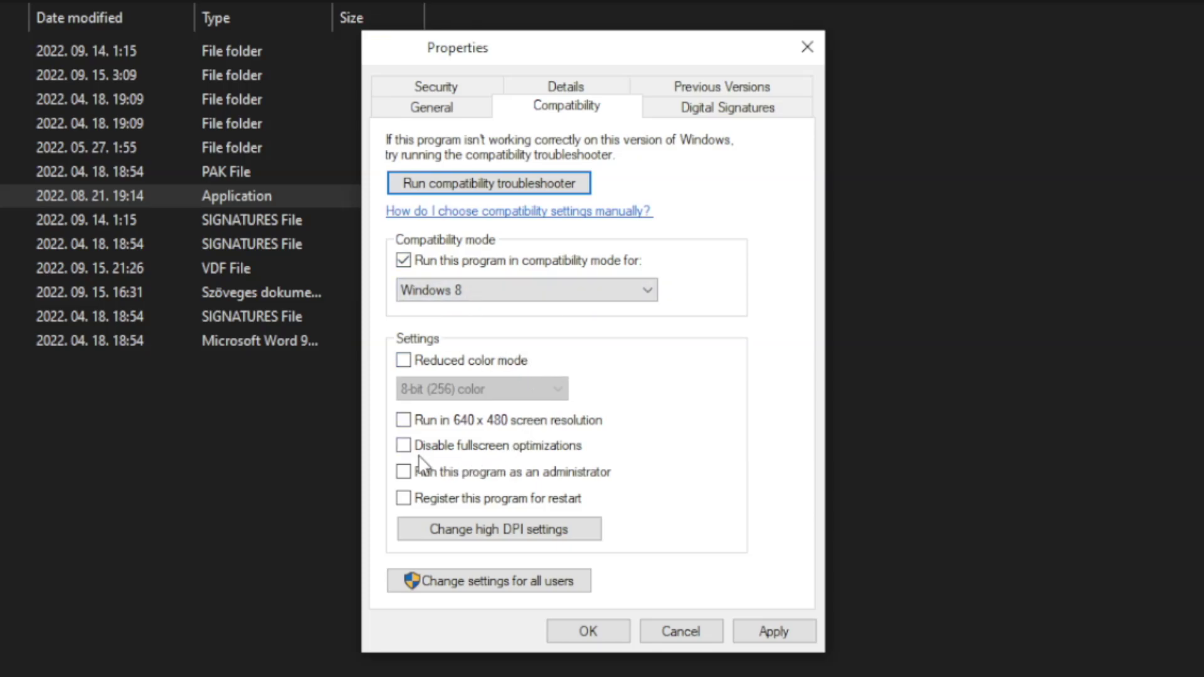
{"action": "left_click", "coordinate": [483, 450]}
{"action": "left_click", "coordinate": [578, 476]}
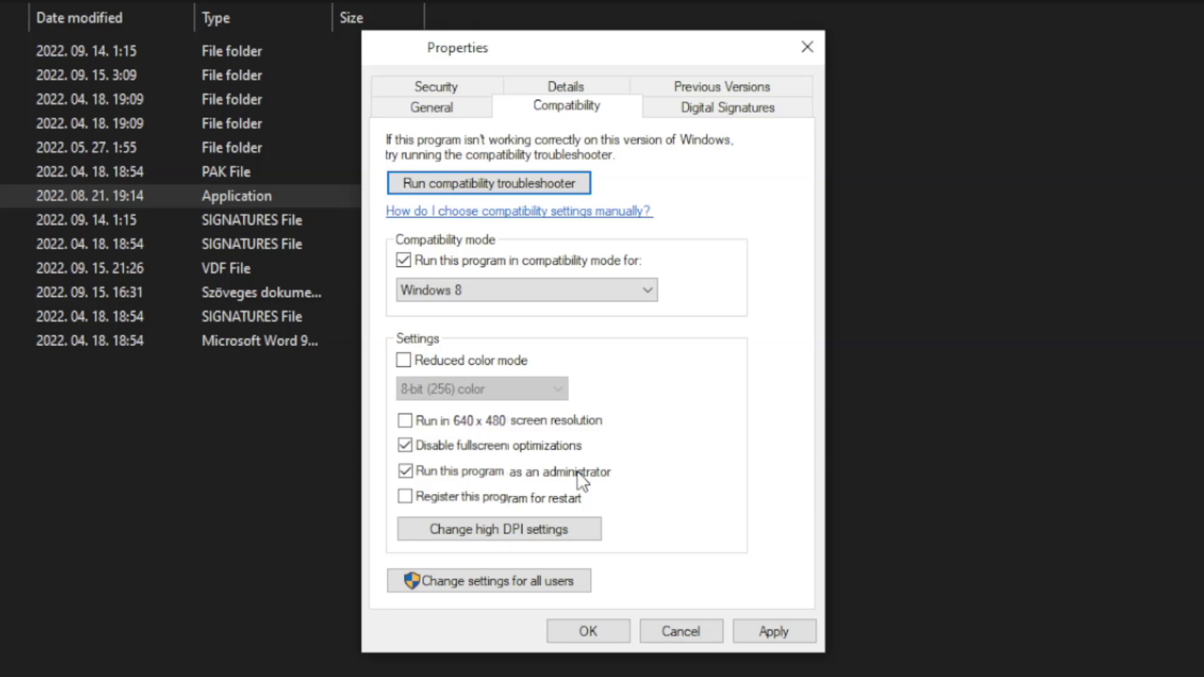
{"action": "left_click", "coordinate": [778, 631]}
{"action": "left_click", "coordinate": [587, 633]}
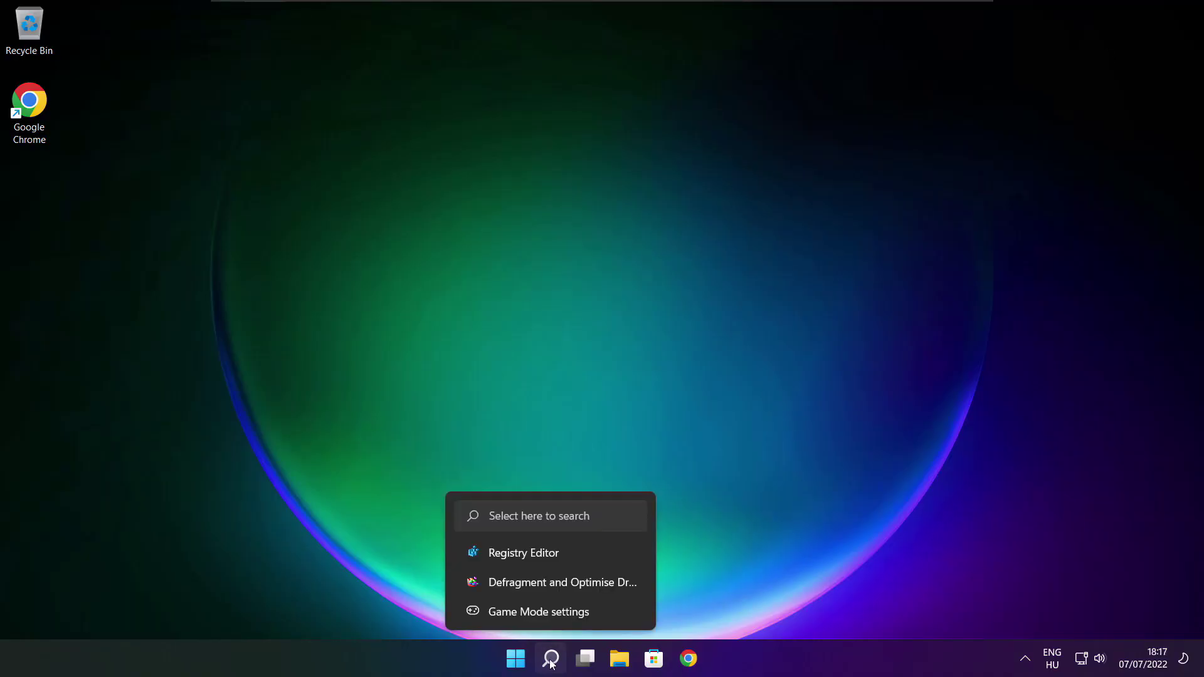
- Find the Windows Update settings through a search for "updates", check for new updates and close Settings
{"action": "left_click", "coordinate": [550, 658]}
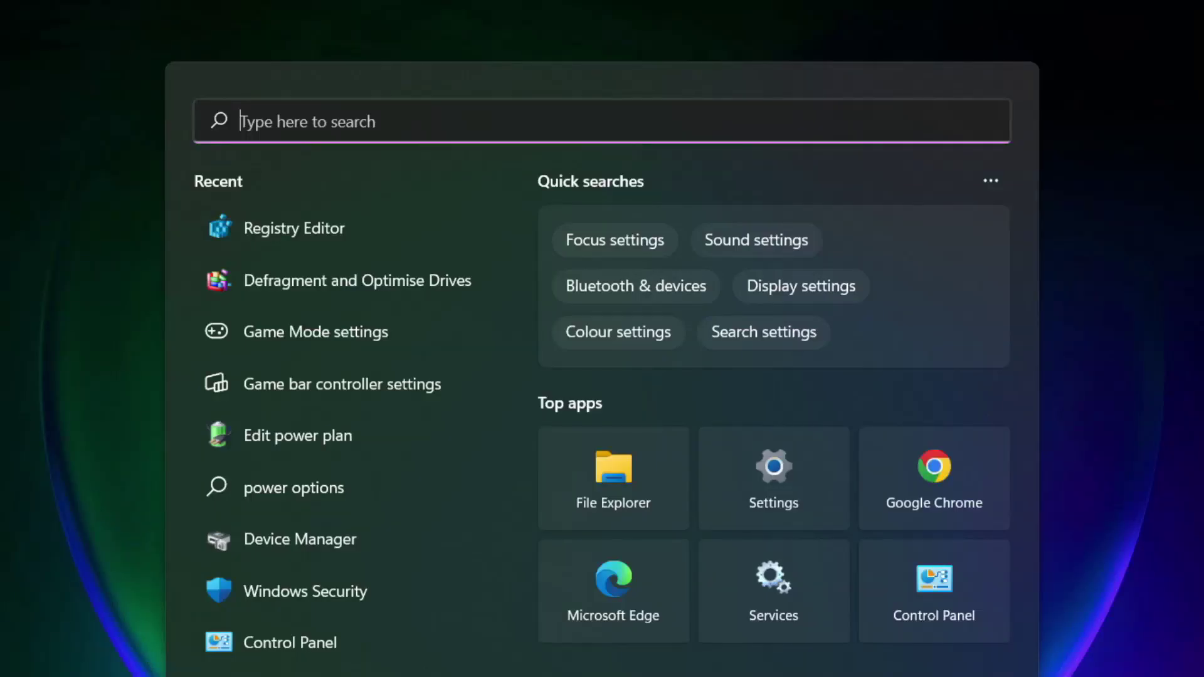
{"action": "type", "text": "u"}
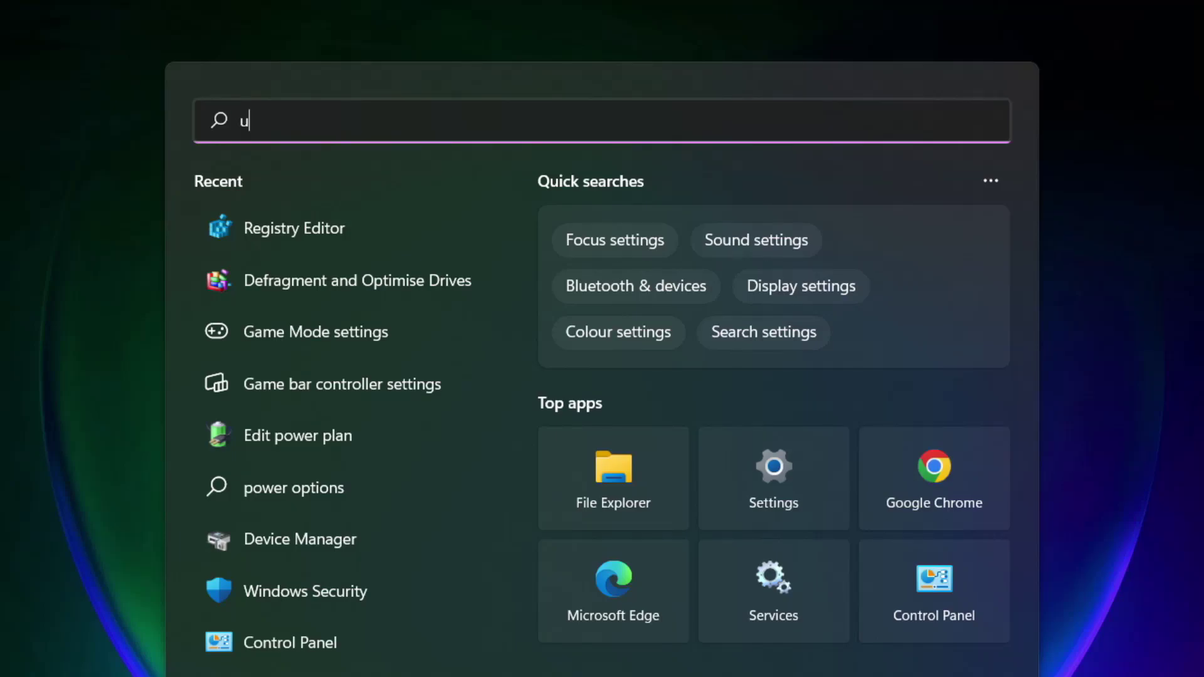
{"action": "type", "text": "pdates"}
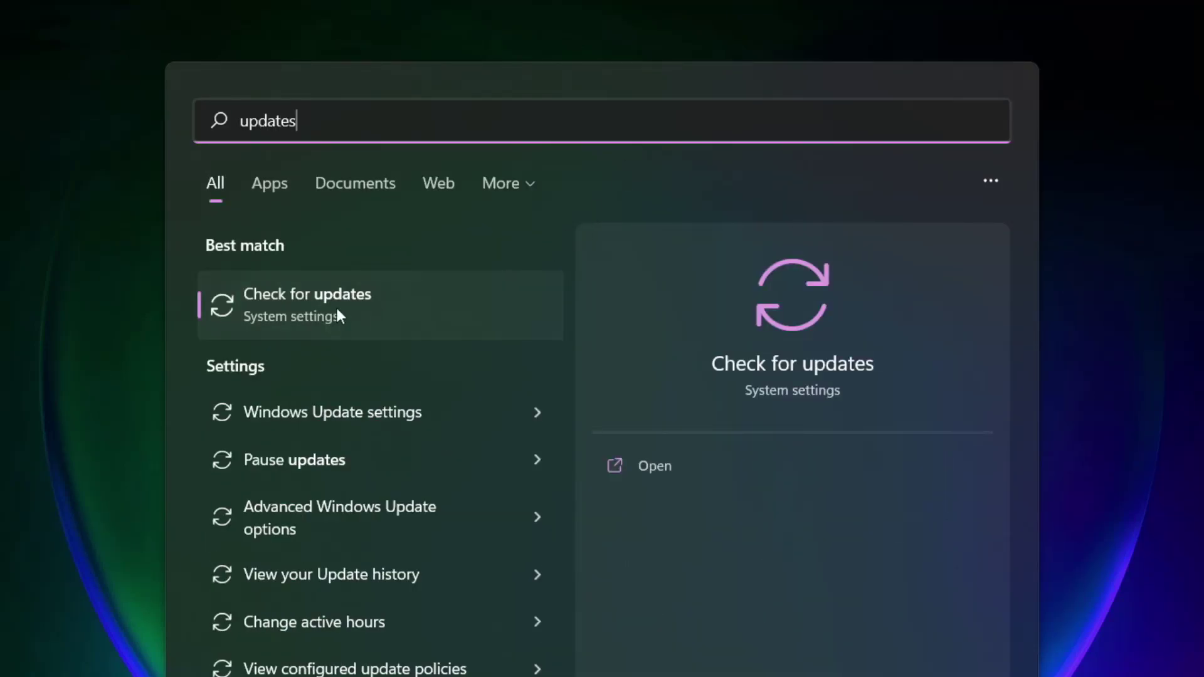
{"action": "left_click", "coordinate": [366, 313]}
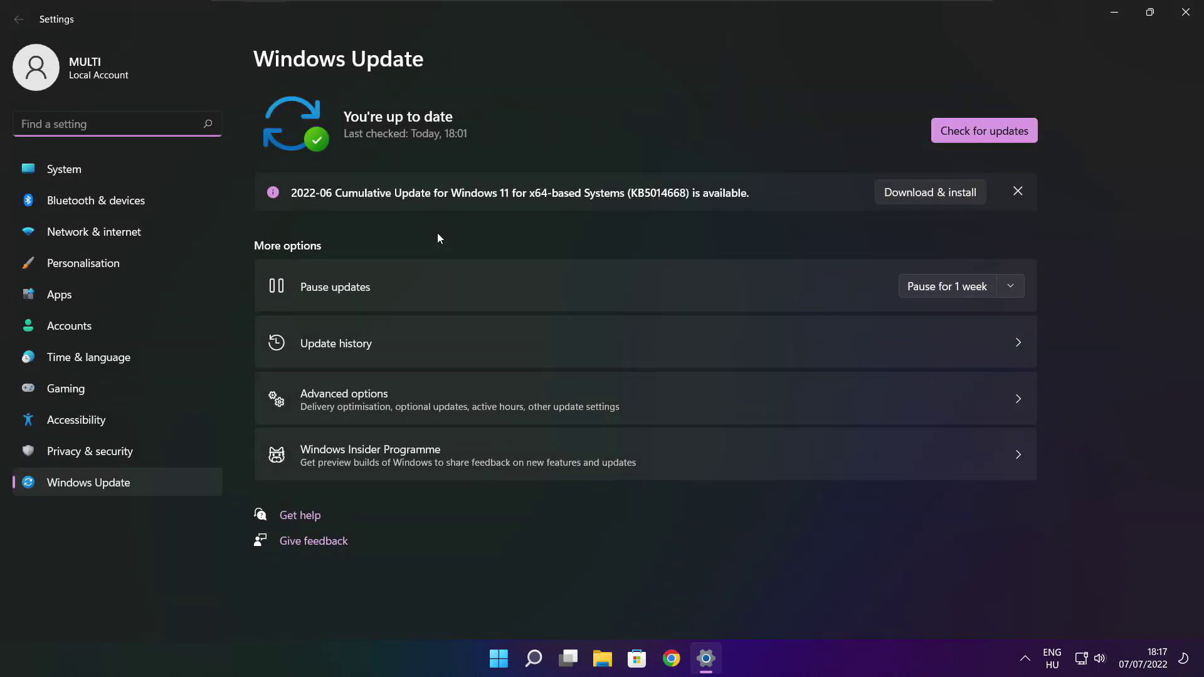
{"action": "left_click", "coordinate": [983, 132]}
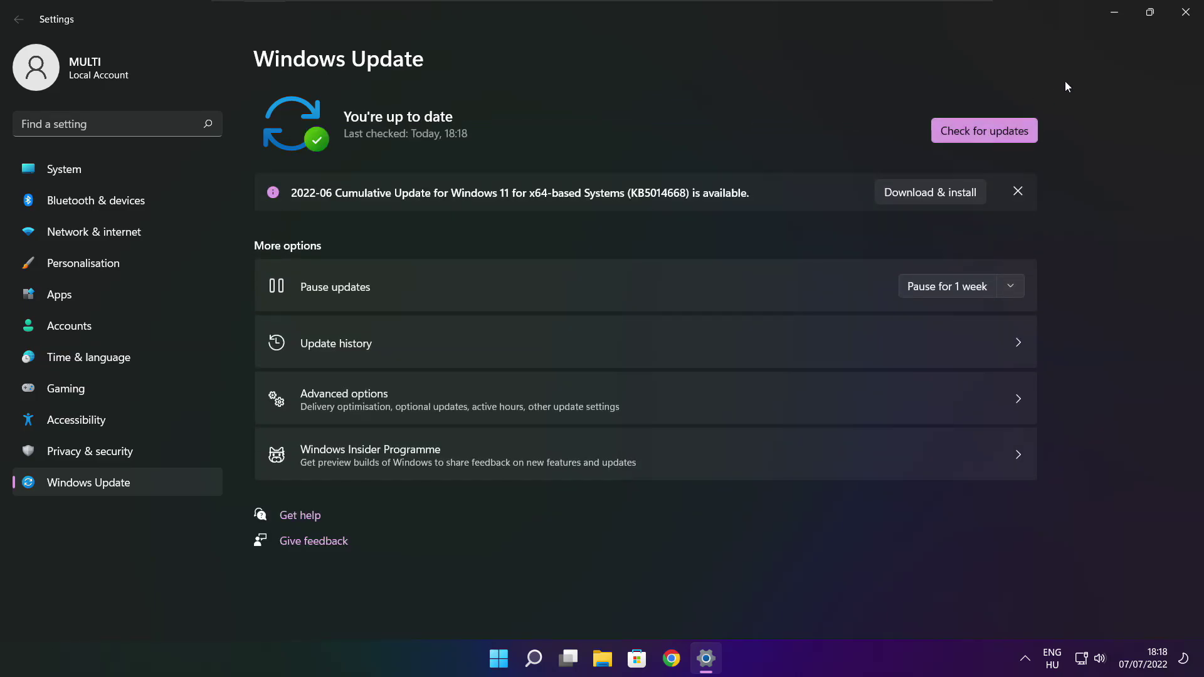
{"action": "left_click", "coordinate": [1185, 19]}
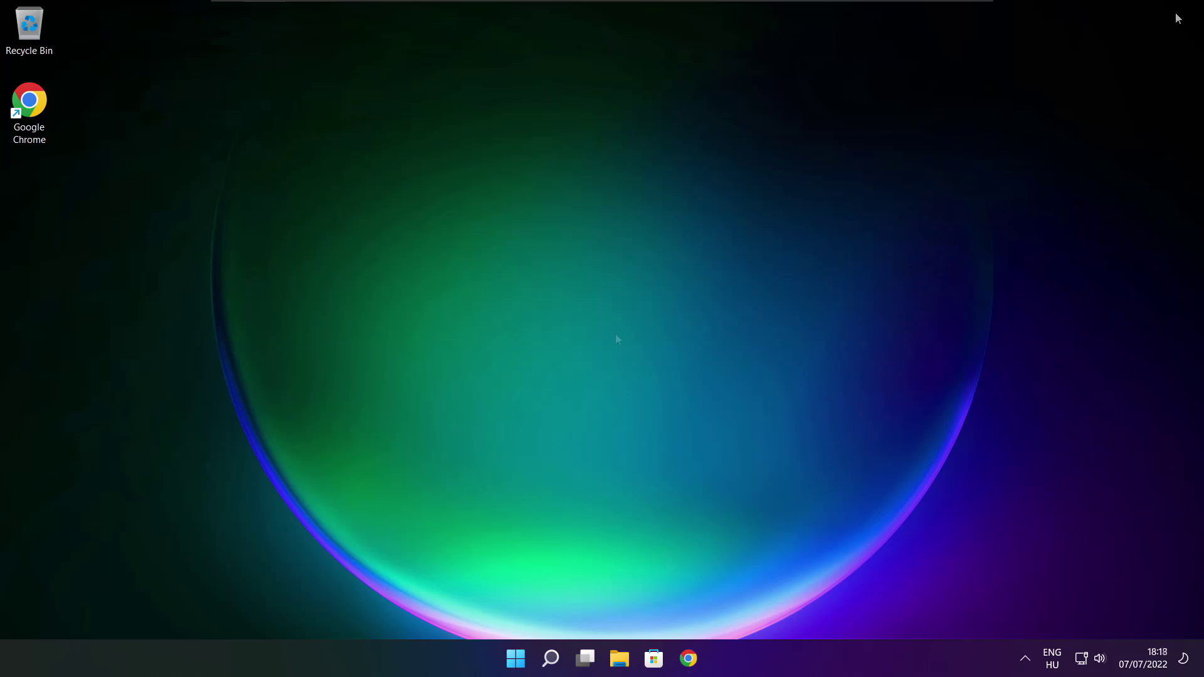
- Switch to Chrome and download the DirectX End-User Runtime Web Installer from the Microsoft Download Center page
{"action": "left_click", "coordinate": [593, 528]}
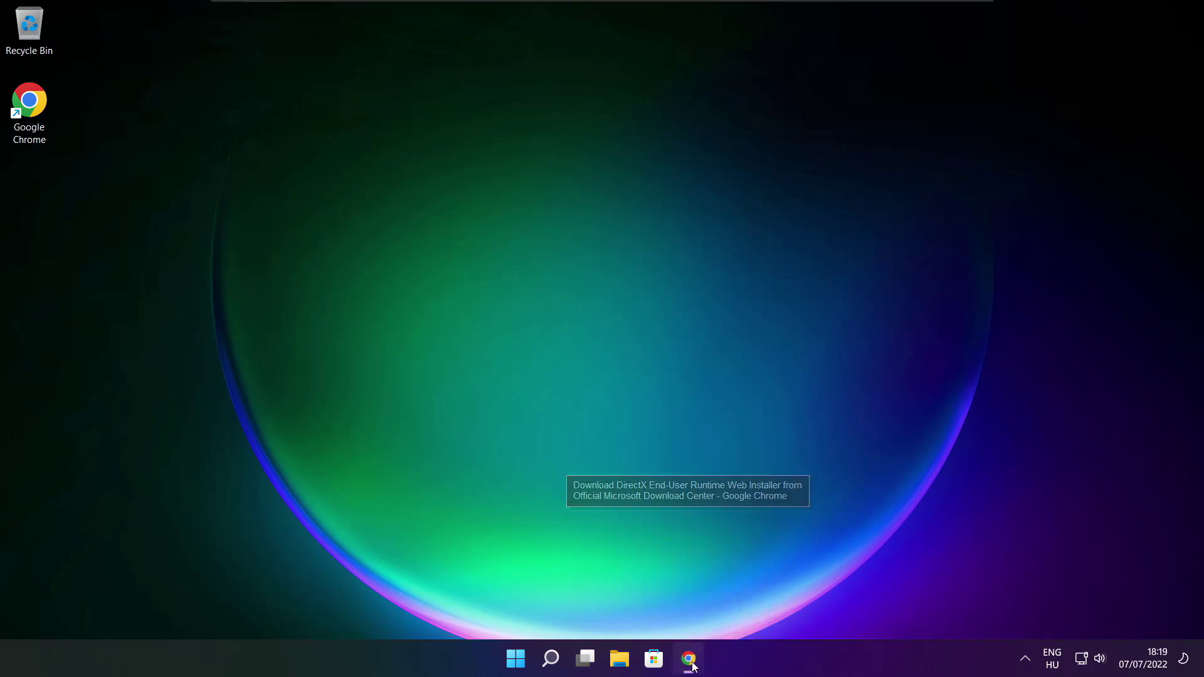
{"action": "left_click", "coordinate": [351, 41]}
{"action": "left_click", "coordinate": [351, 41]}
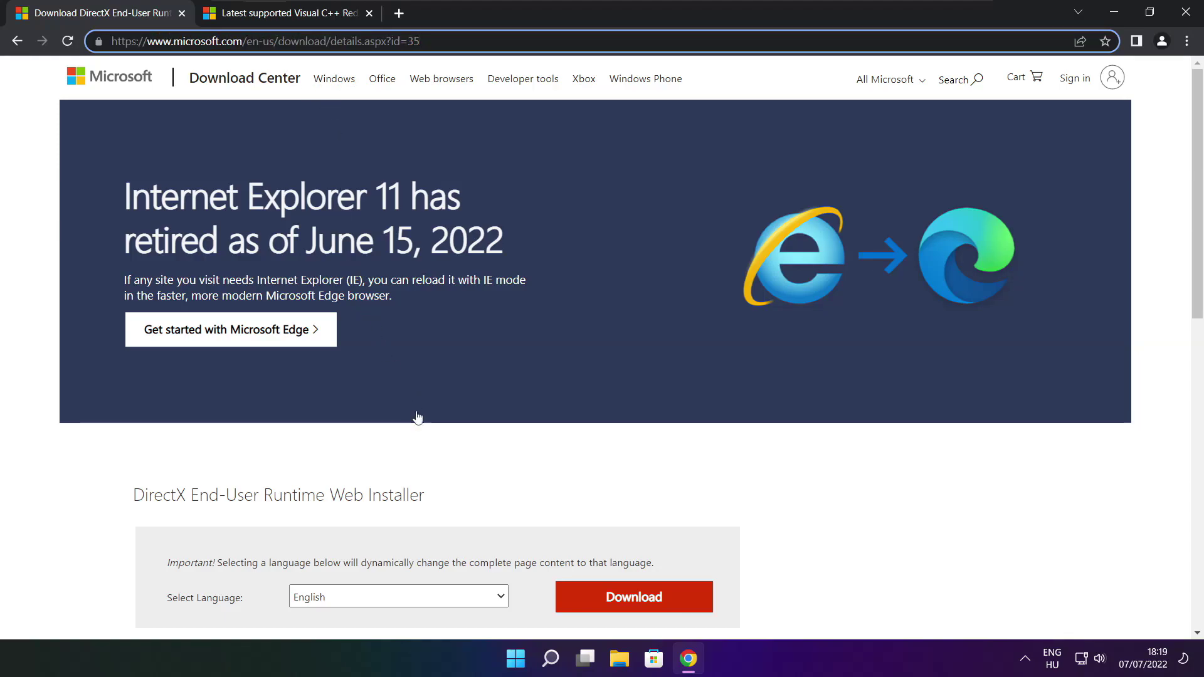
{"action": "left_click", "coordinate": [435, 454]}
{"action": "scroll", "coordinate": [1186, 182], "scroll_direction": "down", "scroll_amount": 4}
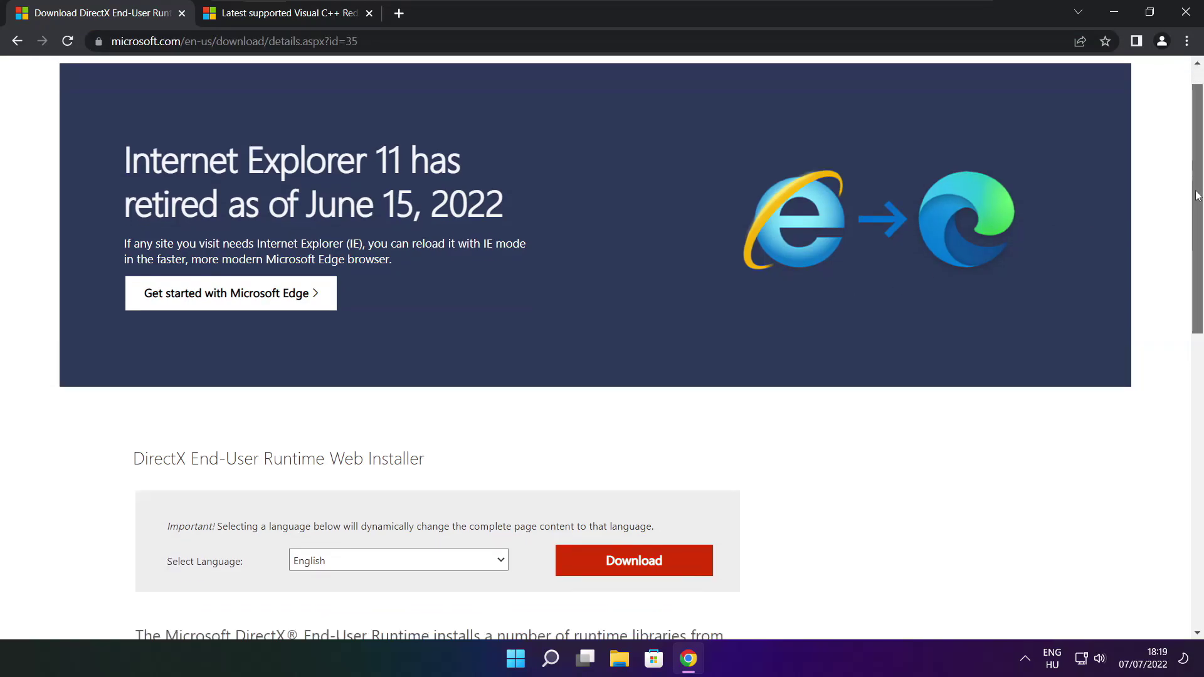
{"action": "left_click_drag", "start_coordinate": [446, 261], "coordinate": [513, 267]}
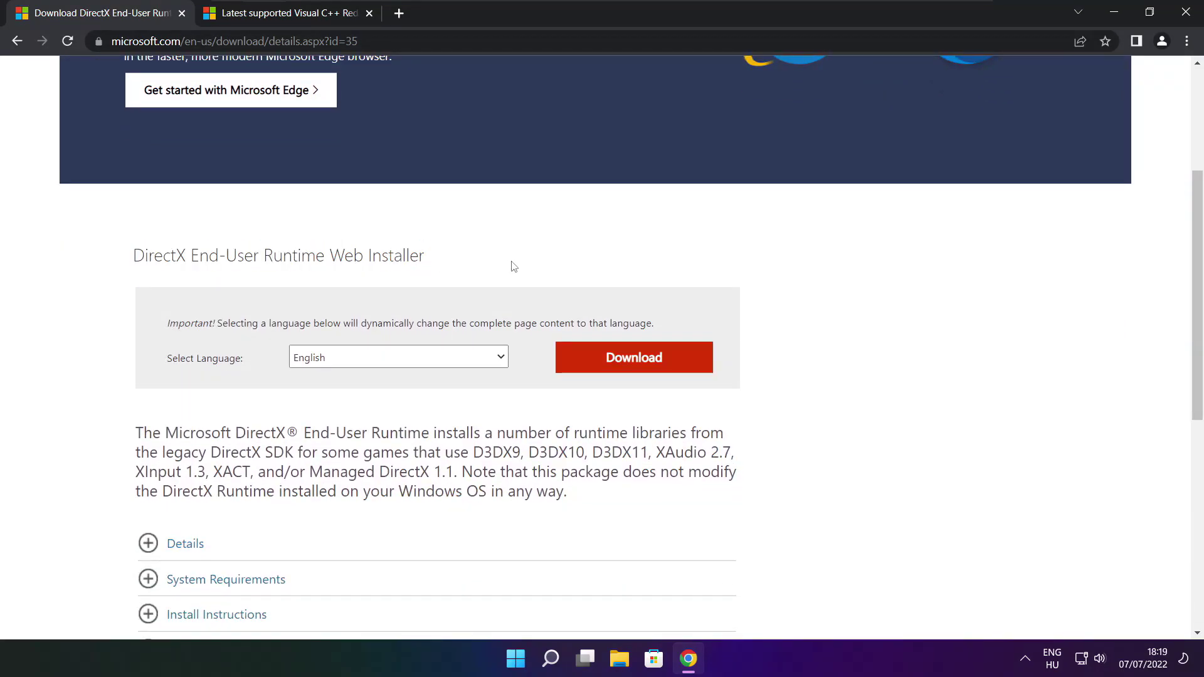
{"action": "left_click", "coordinate": [633, 358]}
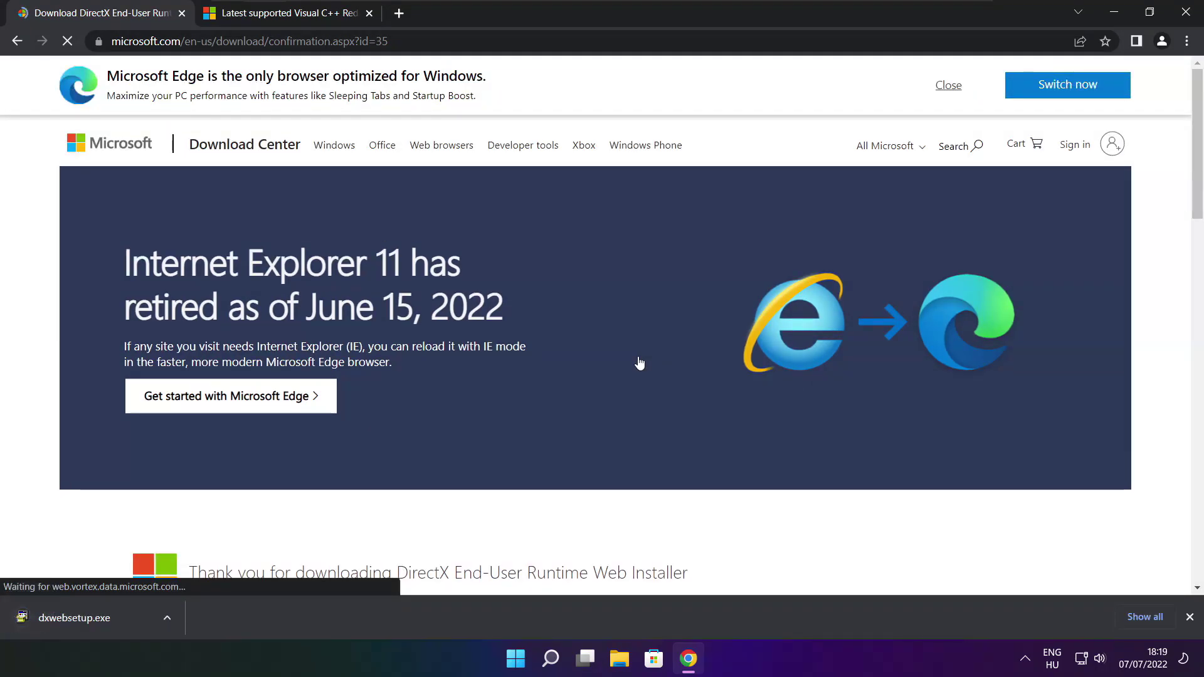
- Launch the downloaded dxwebsetup.exe and accept the DirectX license agreement
{"action": "left_click", "coordinate": [113, 618]}
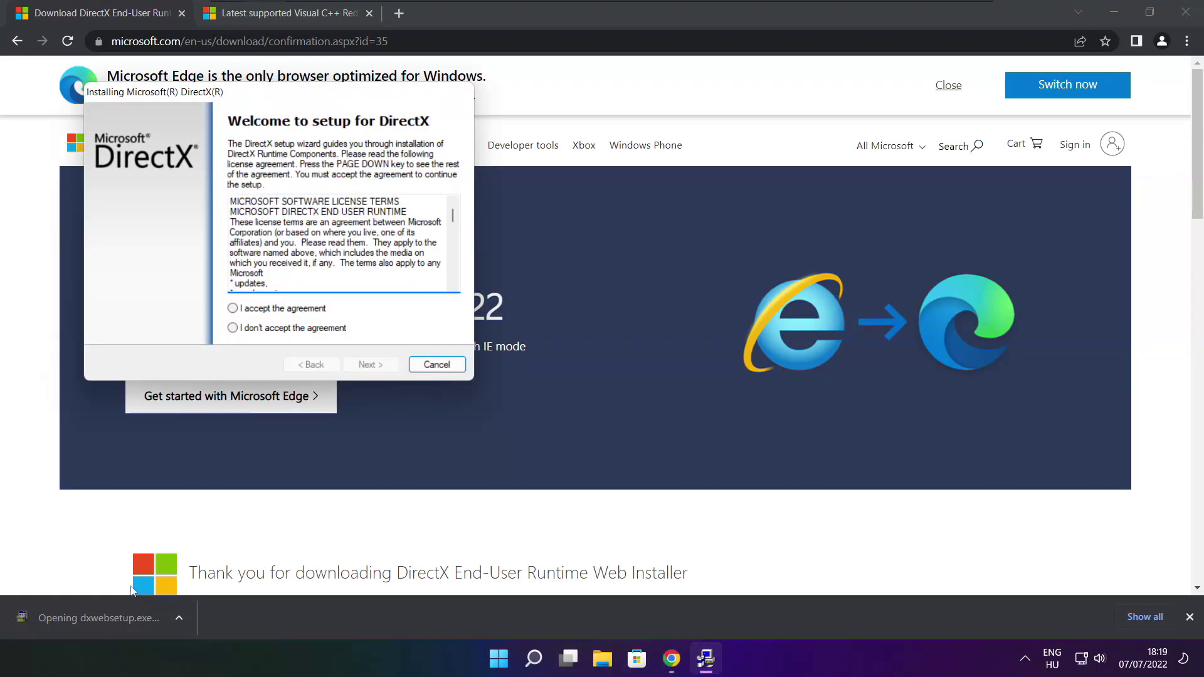
{"action": "left_click_drag", "start_coordinate": [254, 94], "coordinate": [573, 182]}
{"action": "left_click_drag", "start_coordinate": [772, 298], "coordinate": [772, 360]}
{"action": "left_click", "coordinate": [552, 392]}
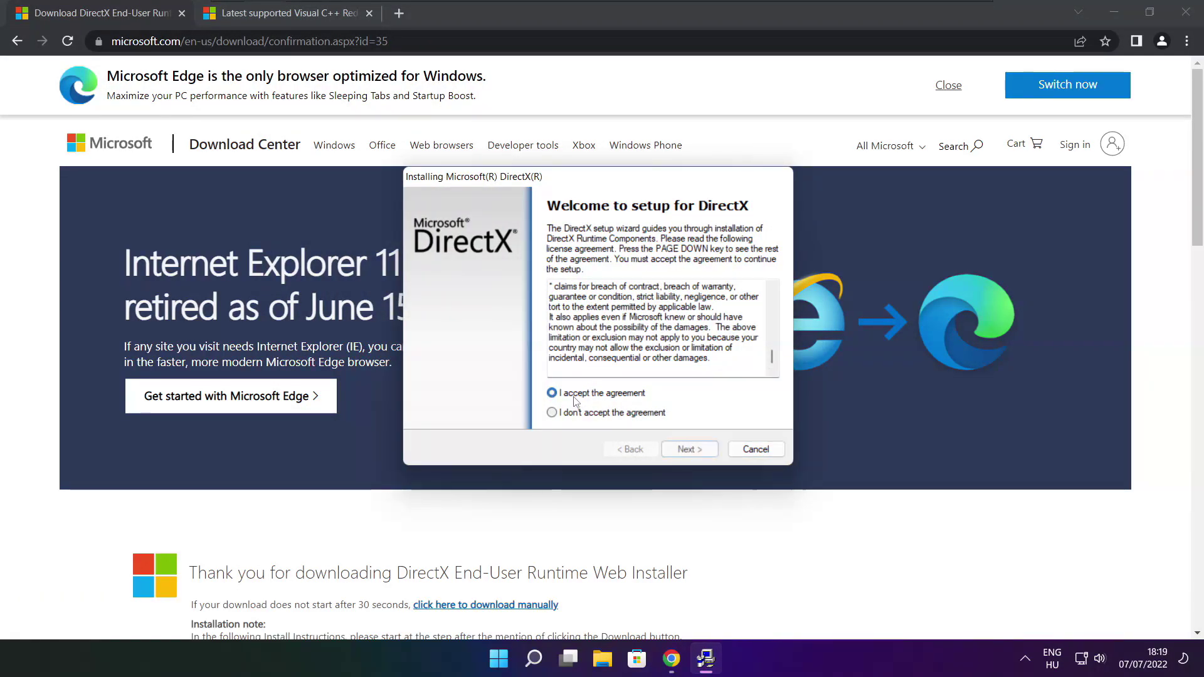
{"action": "left_click", "coordinate": [692, 450]}
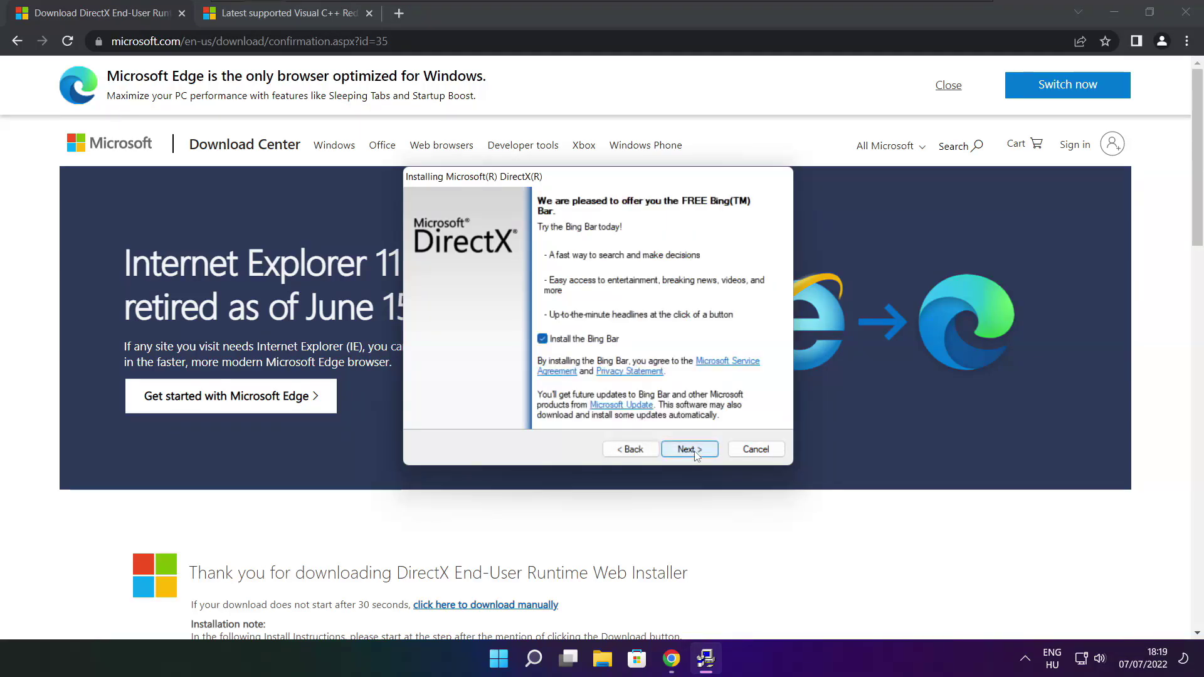
- Opt out of installing the Bing Bar and complete the DirectX runtime components installation
{"action": "left_click", "coordinate": [542, 340]}
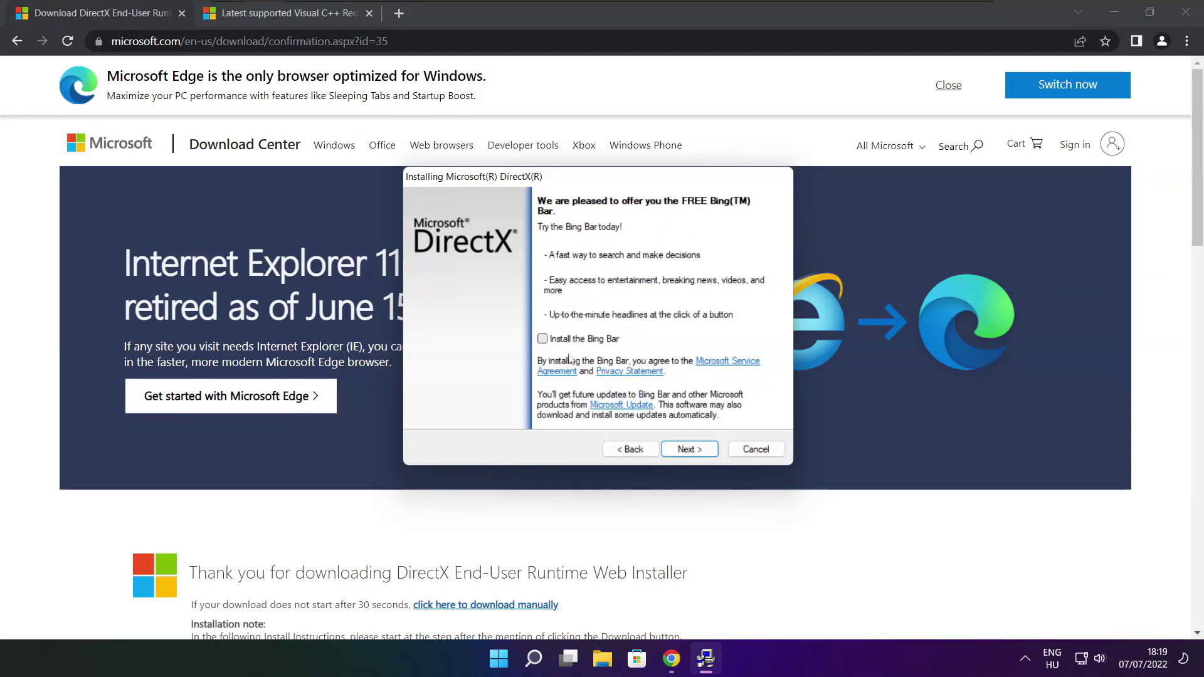
{"action": "left_click", "coordinate": [702, 446]}
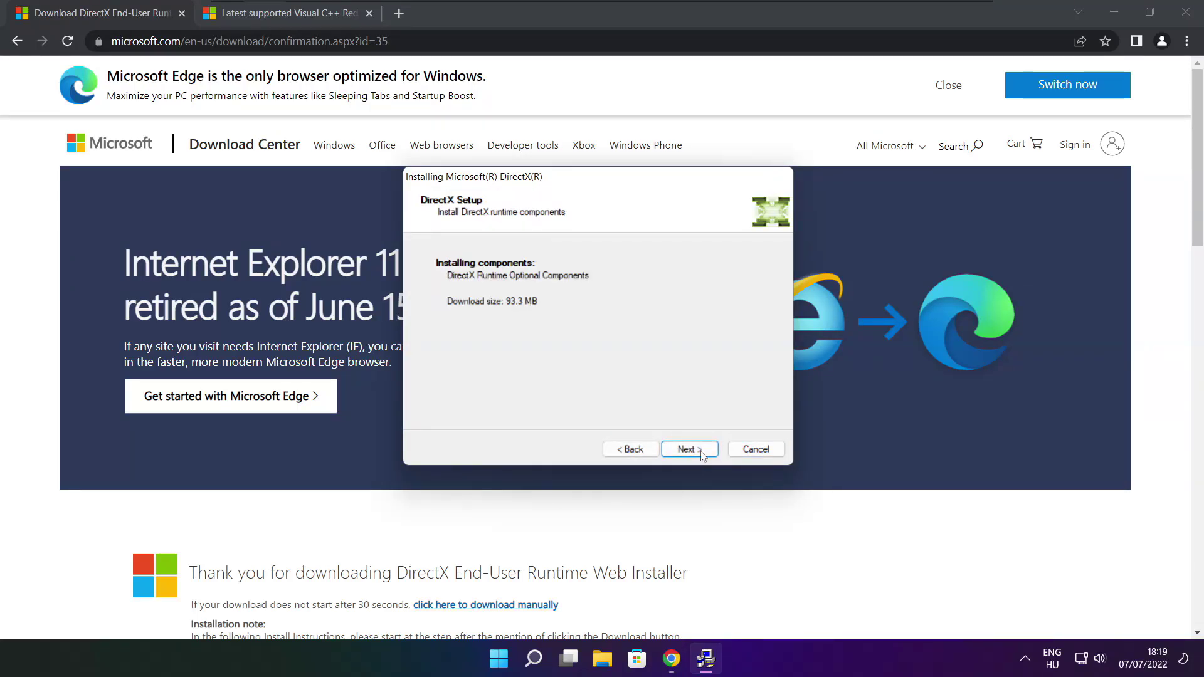
{"action": "left_click", "coordinate": [692, 451]}
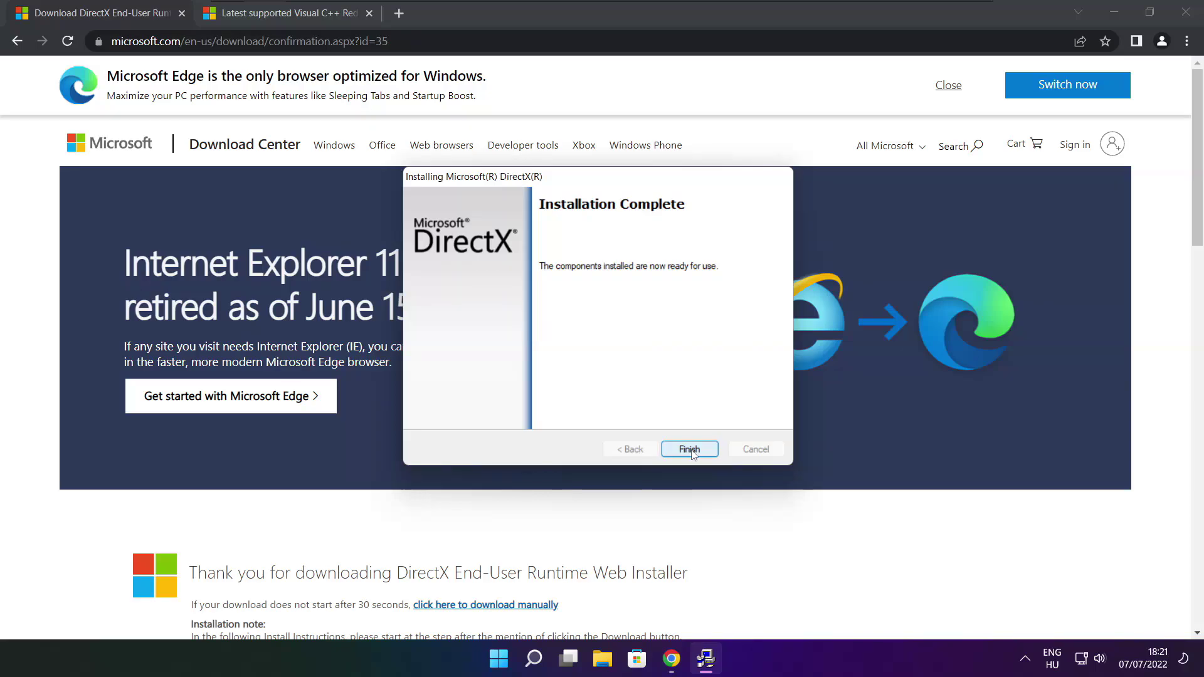
{"action": "left_click", "coordinate": [700, 451]}
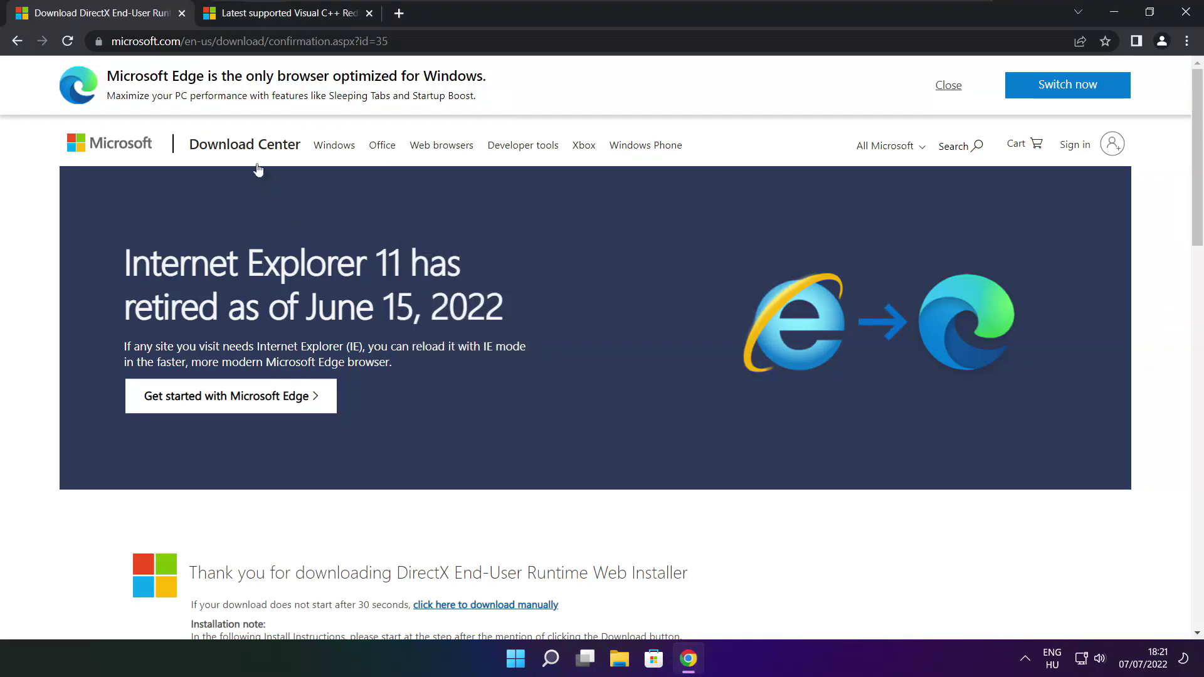
- Close the DirectX download page and highlight the web address of the Visual C++ Redistributable downloads page
{"action": "left_click", "coordinate": [182, 13]}
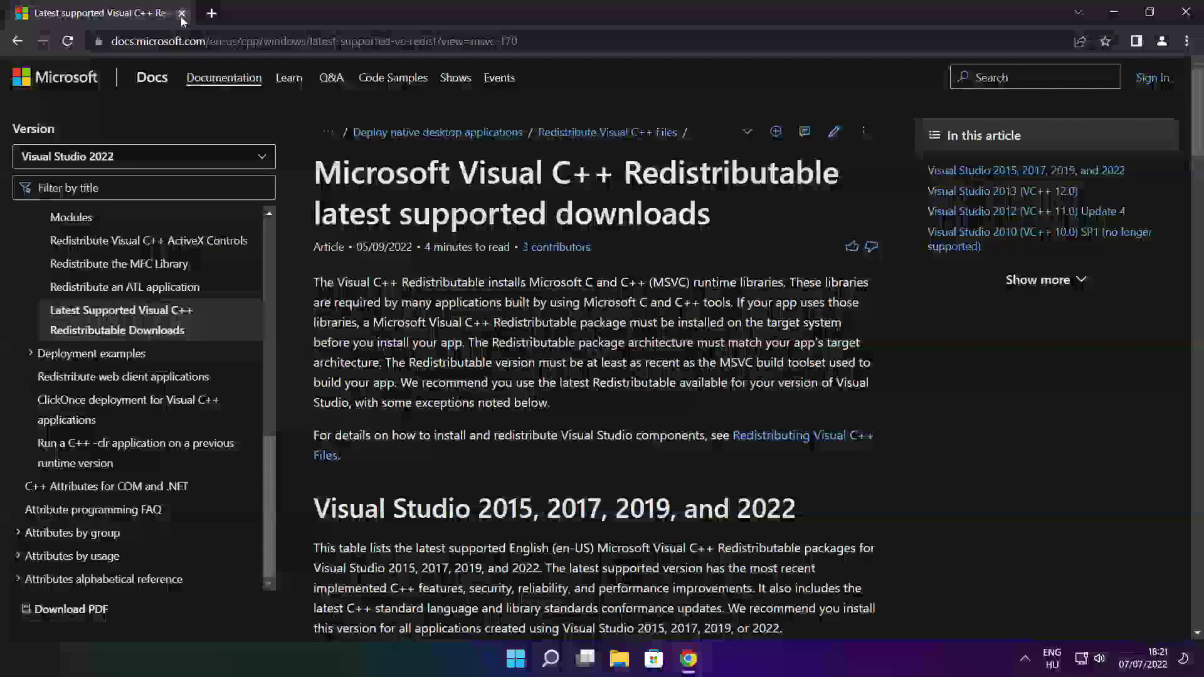
{"action": "key", "text": "ctrl+l"}
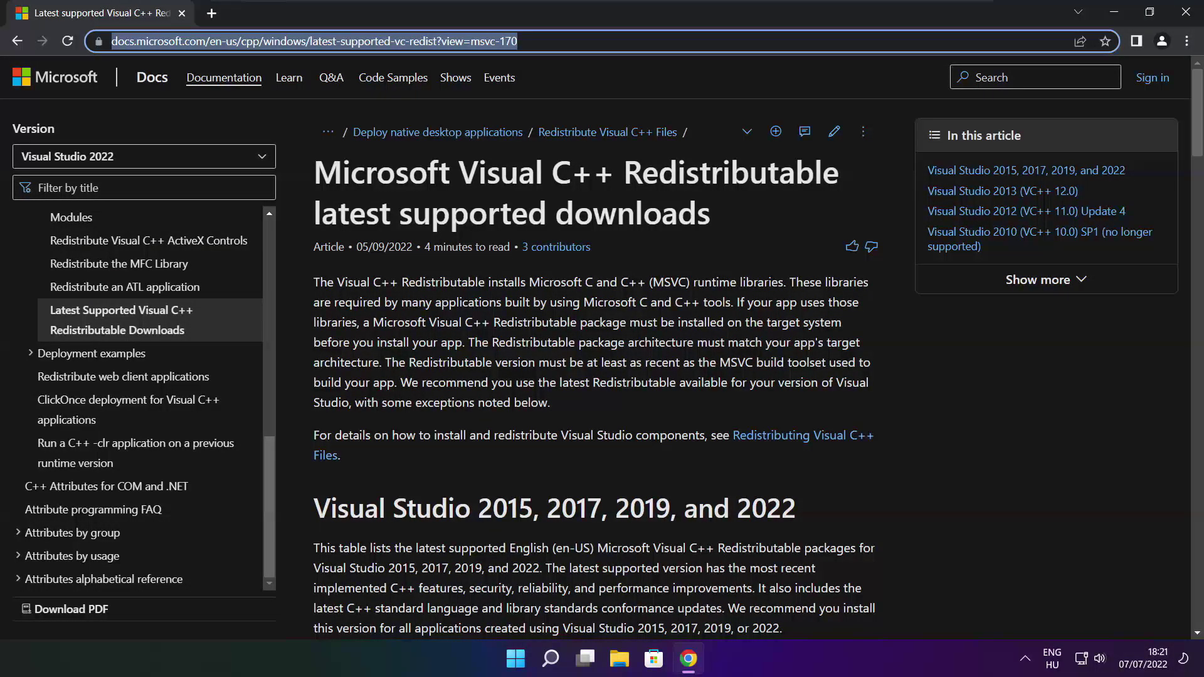
{"action": "key", "text": "ctrl+shift+Right"}
{"action": "key", "text": "ctrl+shift+Right"}
{"action": "key", "text": "ctrl+shift+Right"}
{"action": "key", "text": "ctrl+shift+Right"}
{"action": "key", "text": "ctrl+shift+Right"}
{"action": "key", "text": "ctrl+shift+Right"}
{"action": "key", "text": "ctrl+shift+Right"}
{"action": "key", "text": "ctrl+shift+Right"}
{"action": "key", "text": "ctrl+shift+Right"}
{"action": "key", "text": "ctrl+shift+Right"}
{"action": "key", "text": "ctrl+shift+Right"}
{"action": "key", "text": "ctrl+shift+Right"}
{"action": "key", "text": "ctrl+shift+Right"}
{"action": "key", "text": "ctrl+shift+Right"}
{"action": "left_click", "coordinate": [596, 76]}
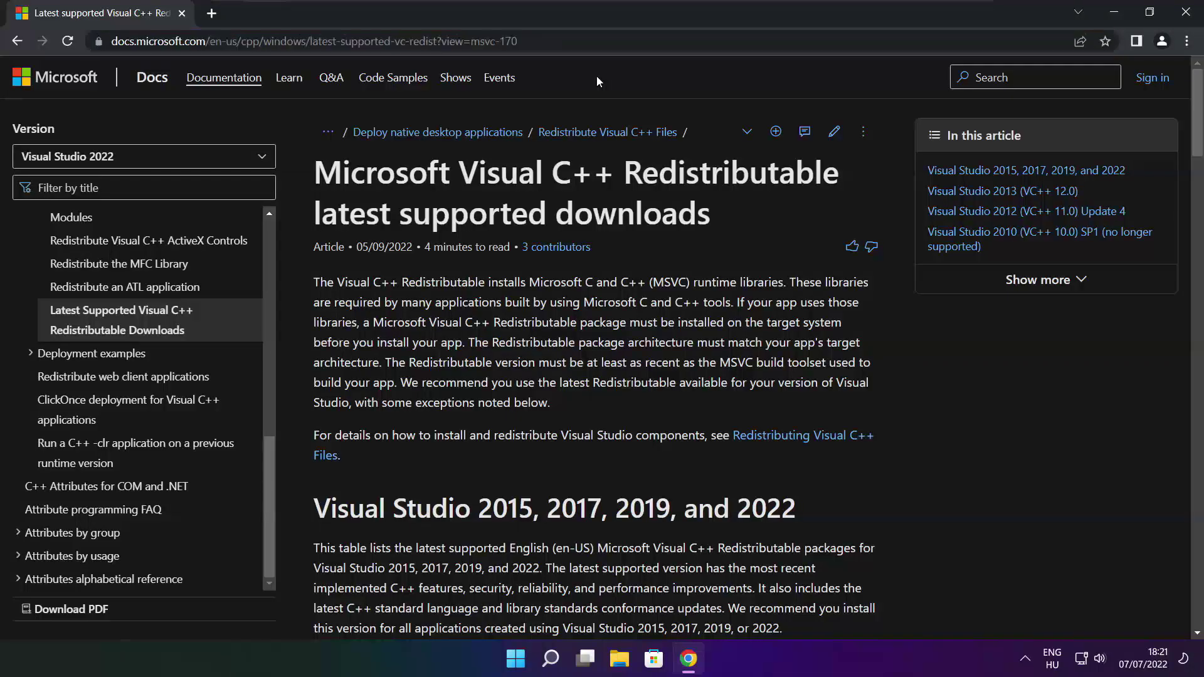
- Download the ARM64, X86 and X64 Visual C++ Redistributable installers for Visual Studio 2015, 2017, 2019, and 2022
{"action": "scroll", "coordinate": [1197, 127], "scroll_direction": "down", "scroll_amount": 1}
{"action": "left_click_drag", "start_coordinate": [1197, 127], "coordinate": [1198, 183]}
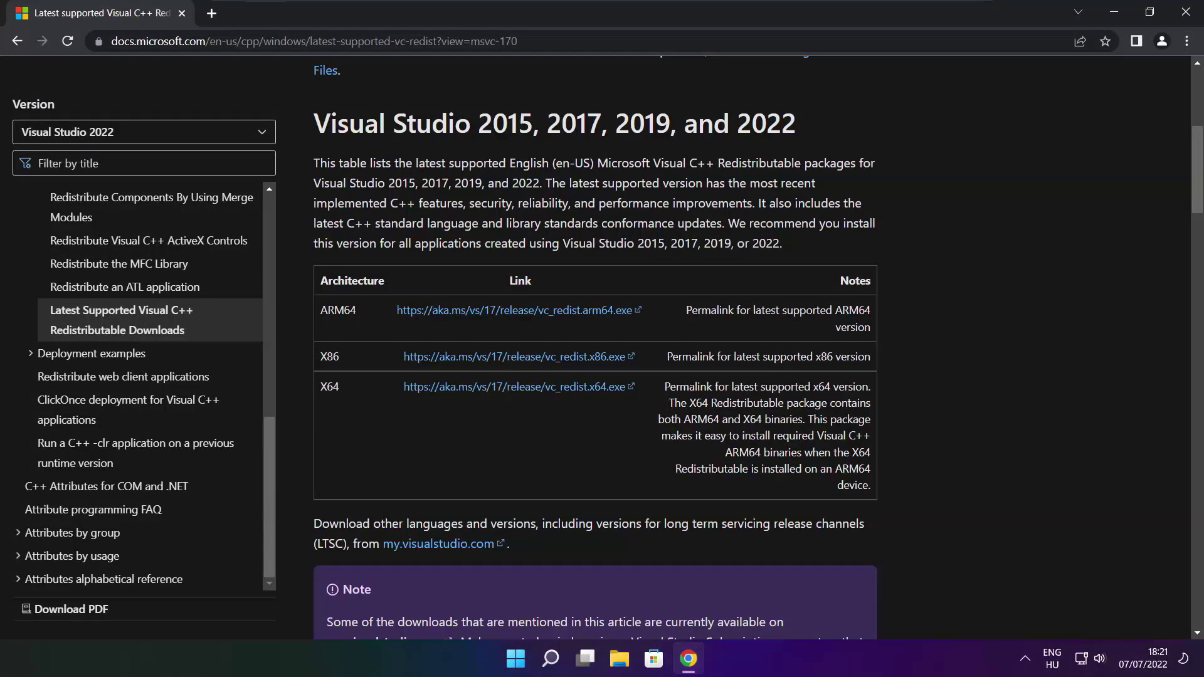
{"action": "left_click_drag", "start_coordinate": [319, 310], "coordinate": [810, 432]}
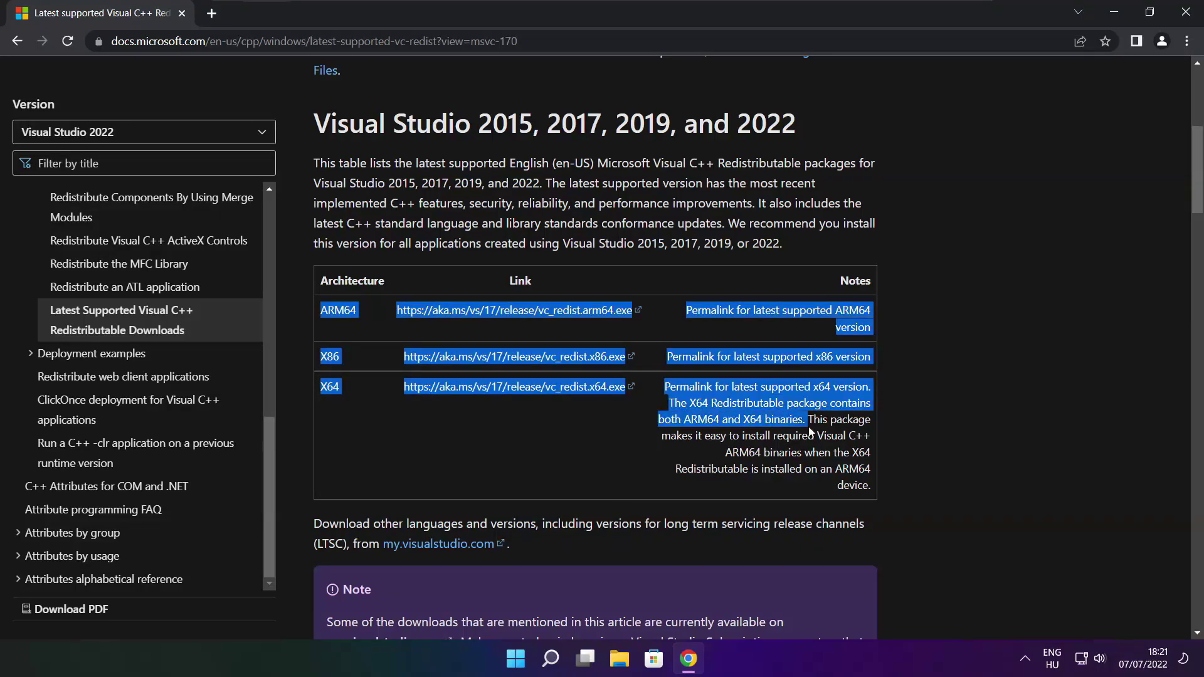
{"action": "left_click", "coordinate": [809, 433]}
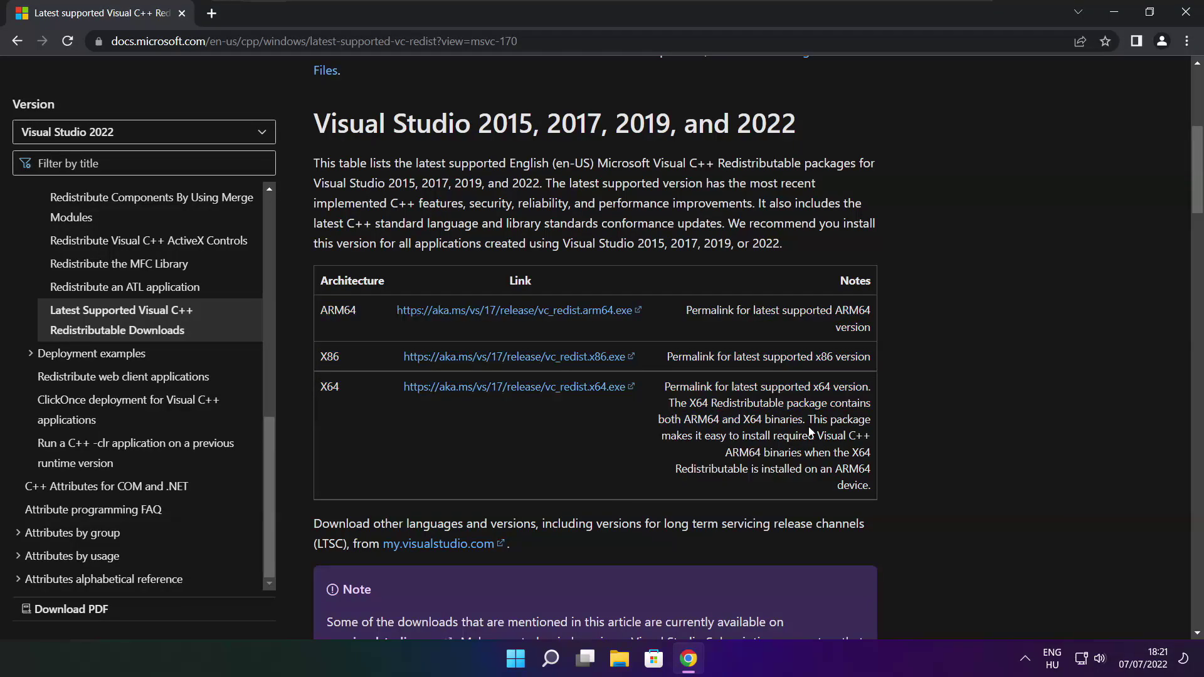
{"action": "left_click", "coordinate": [499, 311]}
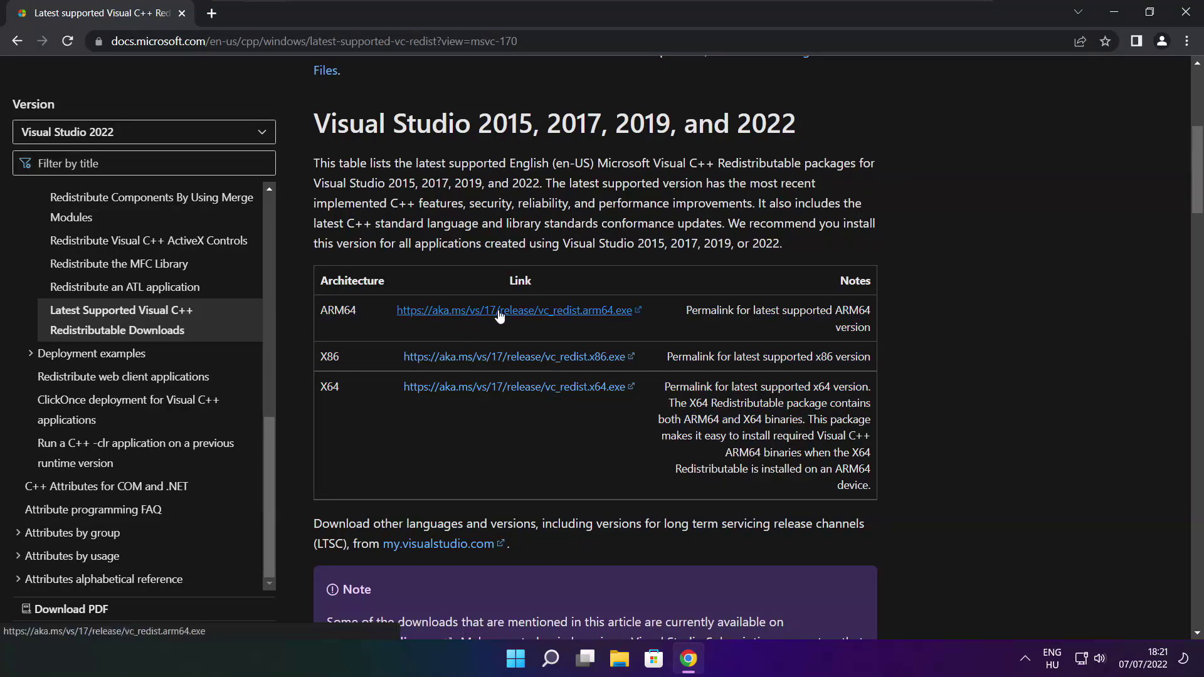
{"action": "left_click", "coordinate": [496, 357]}
{"action": "left_click", "coordinate": [496, 387]}
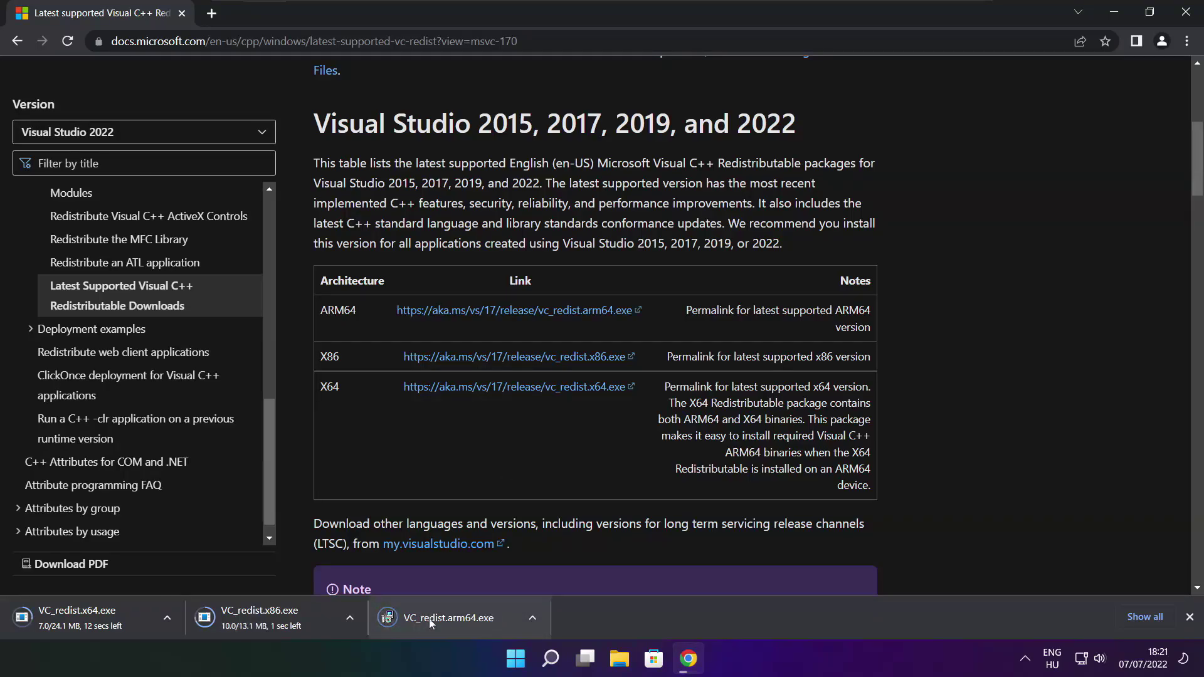
- Run VC_redist.arm64.exe, agree to the license terms, start the installation and close the setup window
{"action": "left_click", "coordinate": [458, 620]}
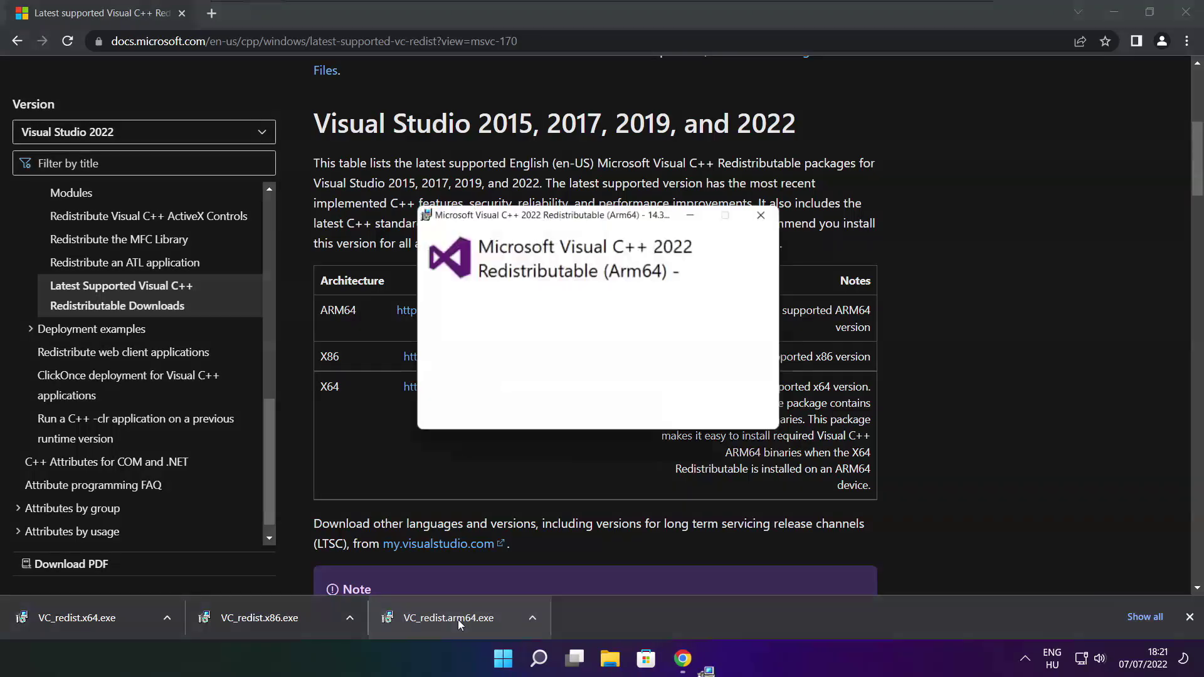
{"action": "left_click_drag", "start_coordinate": [772, 311], "coordinate": [772, 370]}
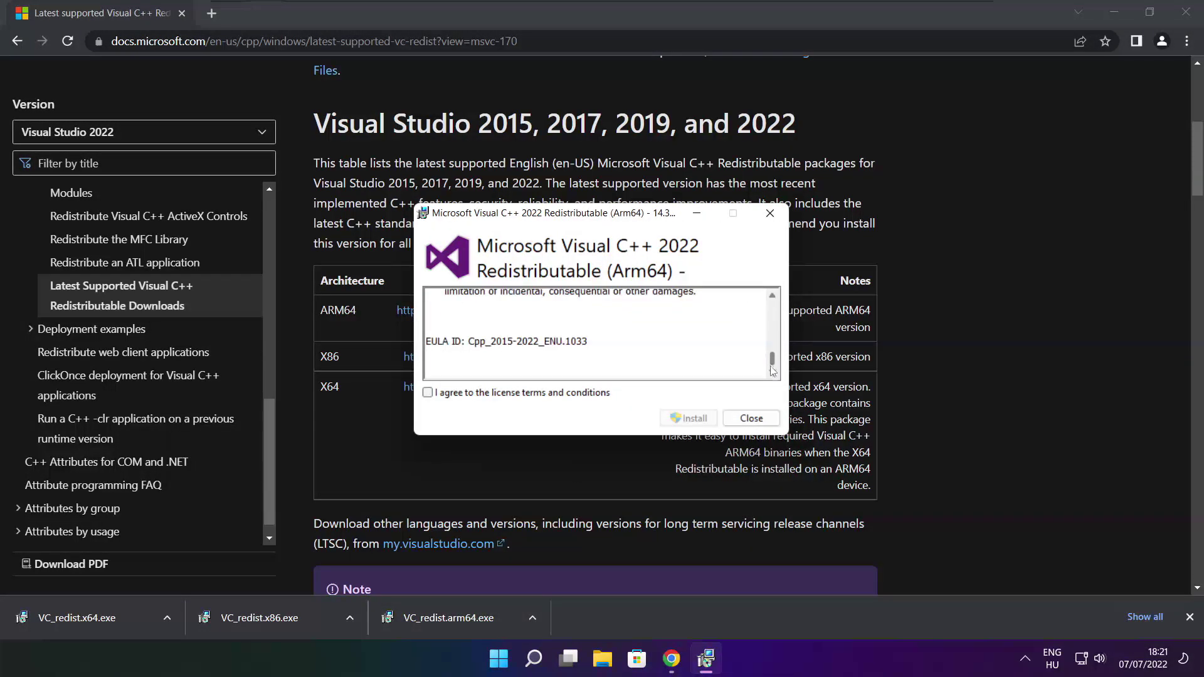
{"action": "left_click", "coordinate": [427, 393]}
{"action": "left_click", "coordinate": [688, 419]}
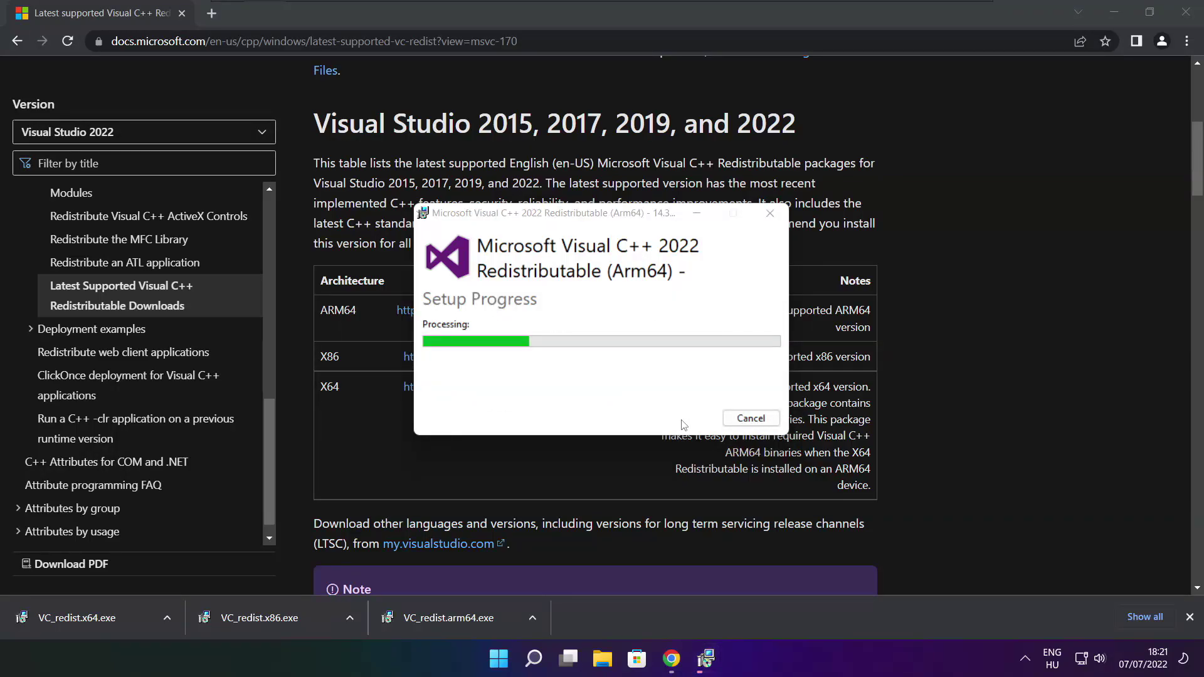
{"action": "left_click", "coordinate": [740, 423]}
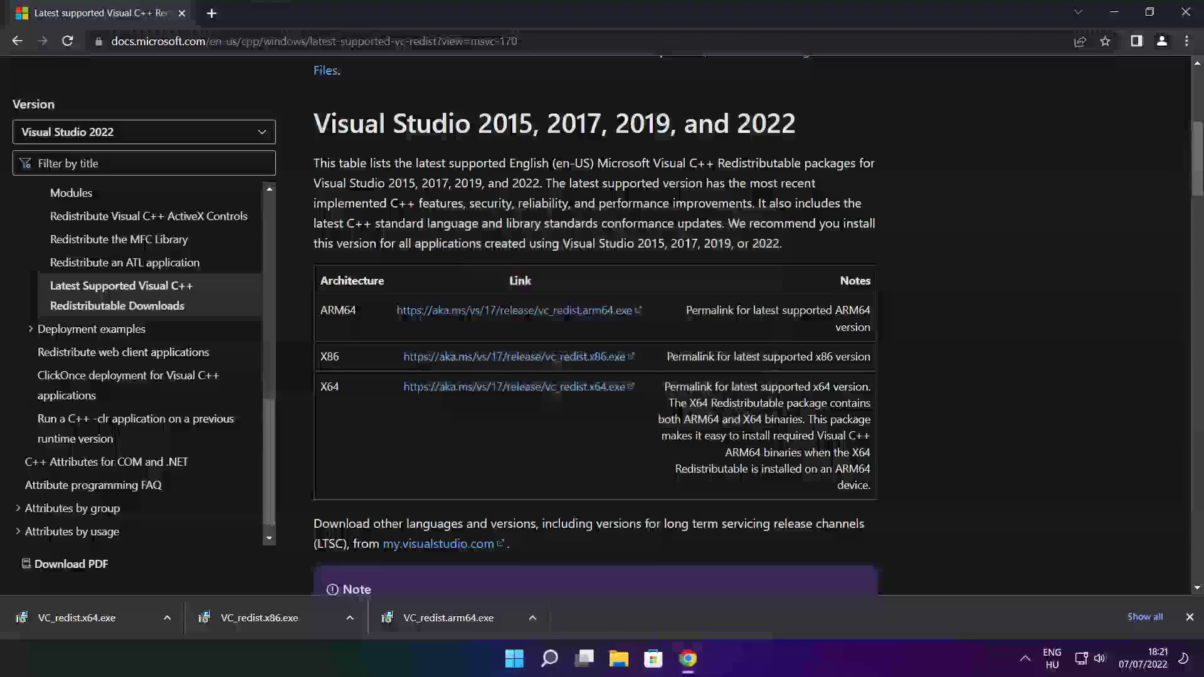
- Run VC_redist.x86.exe, agree to the license terms, install the redistributable and close the setup window
{"action": "left_click", "coordinate": [283, 615]}
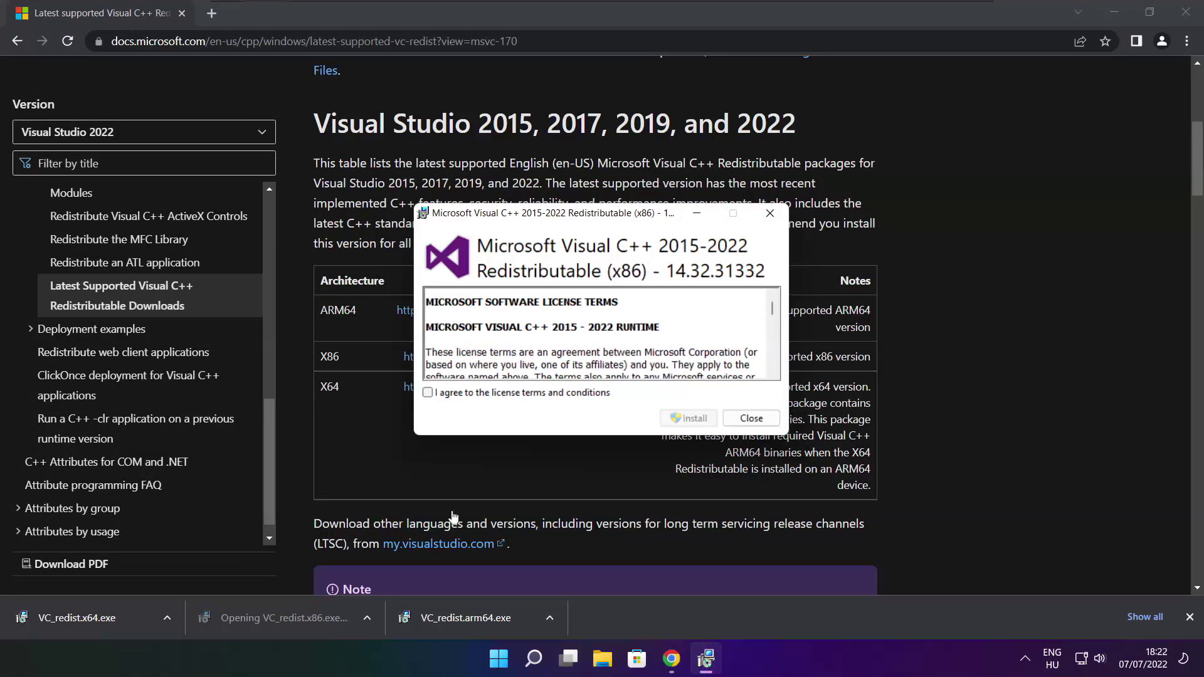
{"action": "left_click_drag", "start_coordinate": [775, 311], "coordinate": [773, 363]}
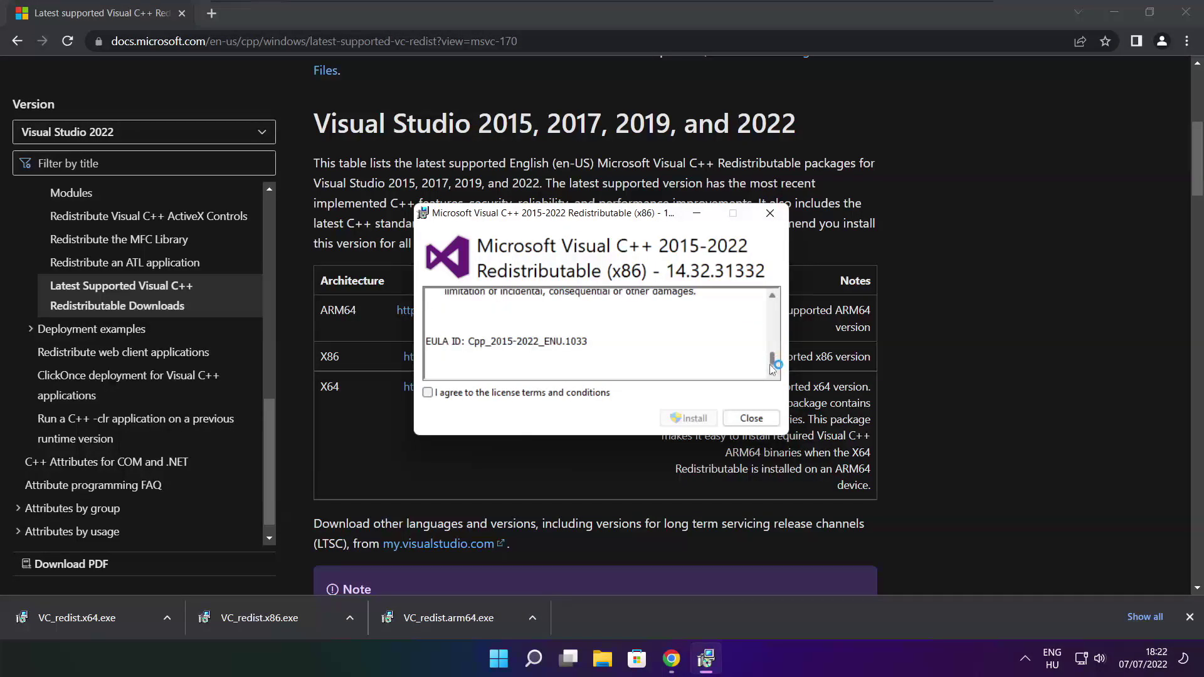
{"action": "left_click", "coordinate": [428, 393]}
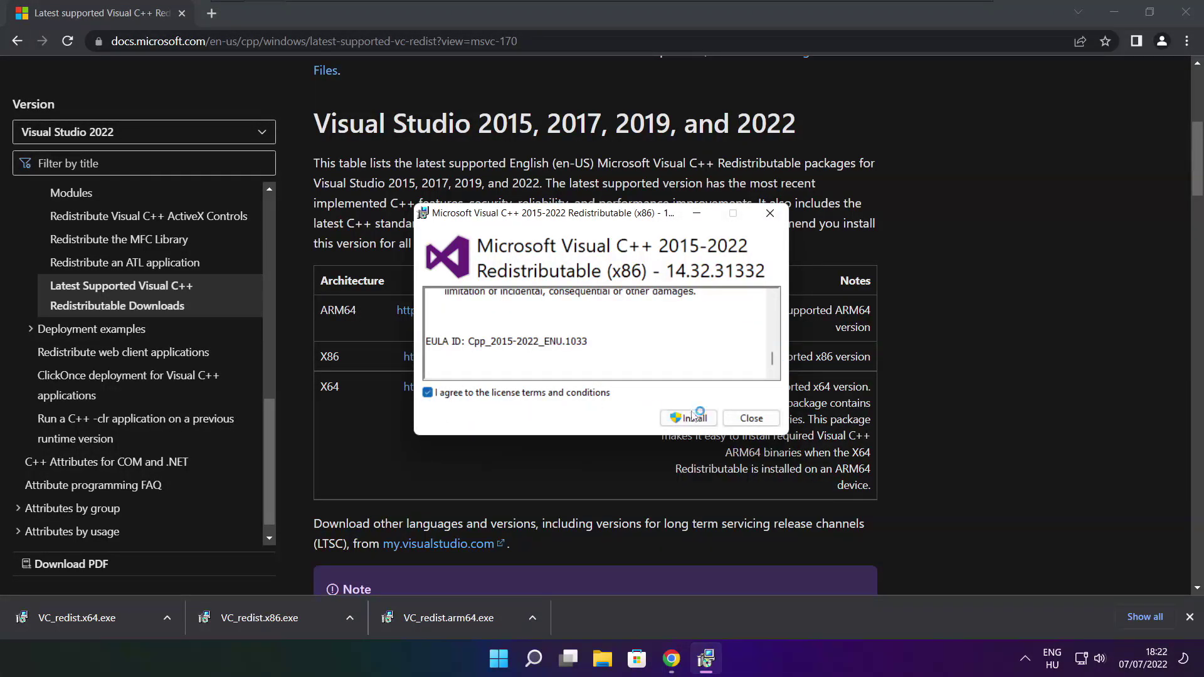
{"action": "left_click", "coordinate": [688, 418]}
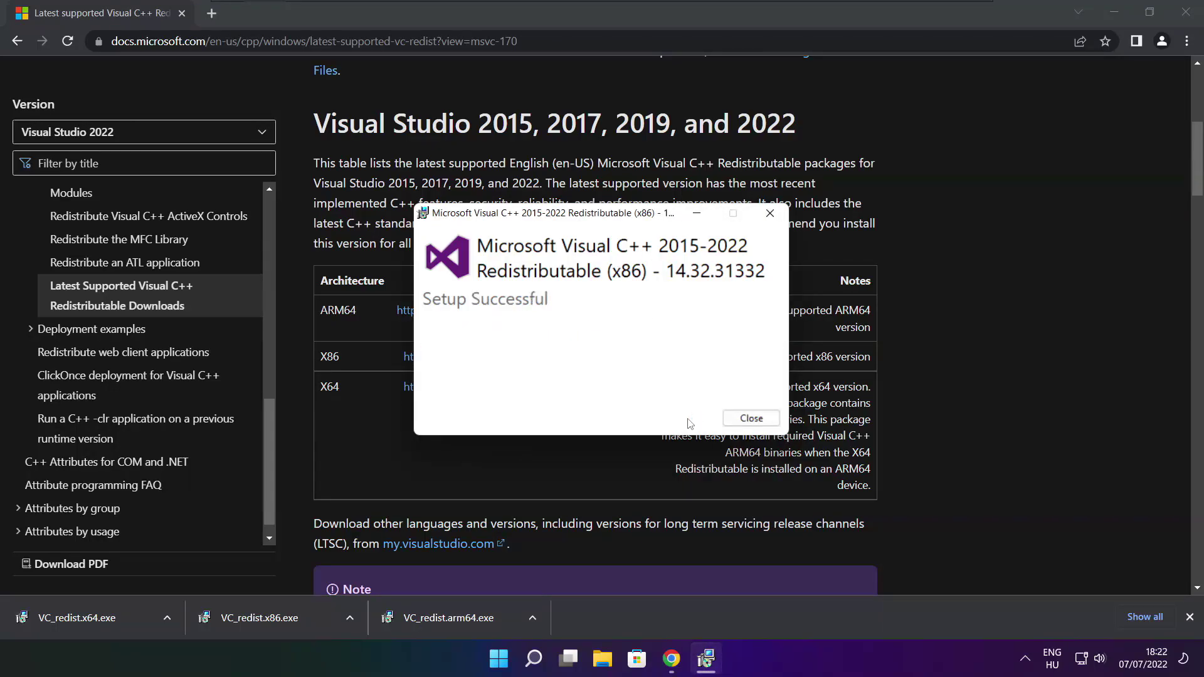
{"action": "left_click", "coordinate": [754, 419]}
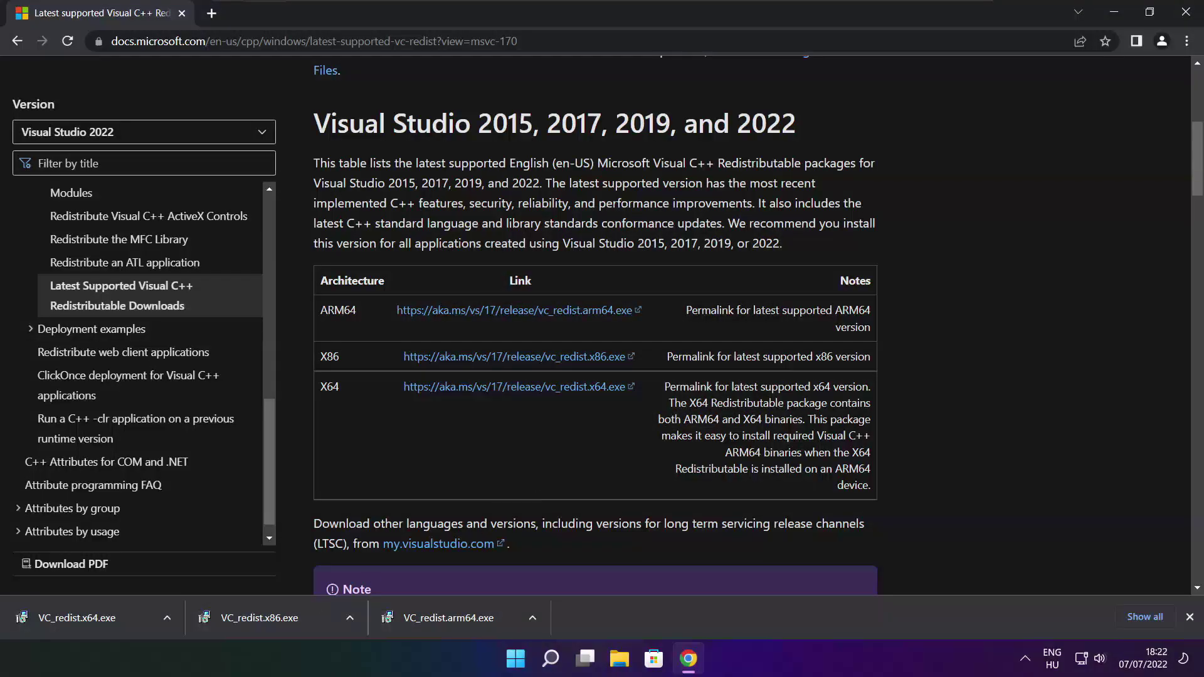
- Install VC_redist.x64.exe after agreeing to the license terms, then close the setup window and the browser
{"action": "left_click", "coordinate": [101, 618]}
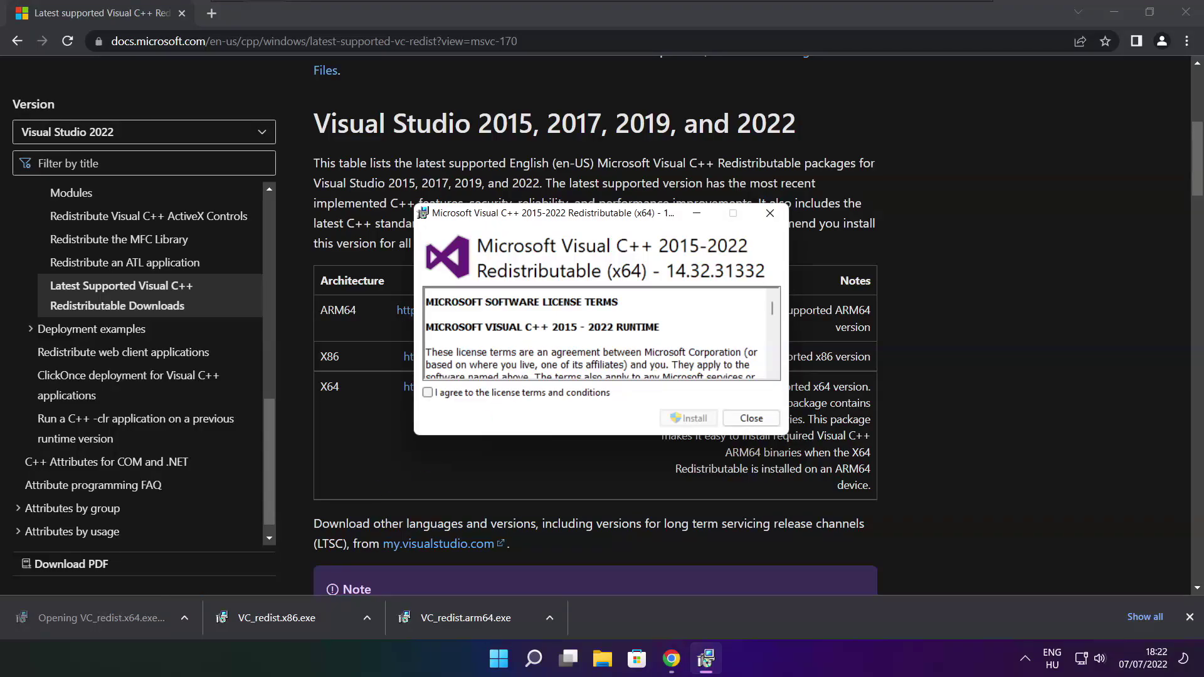
{"action": "left_click_drag", "start_coordinate": [773, 309], "coordinate": [772, 360]}
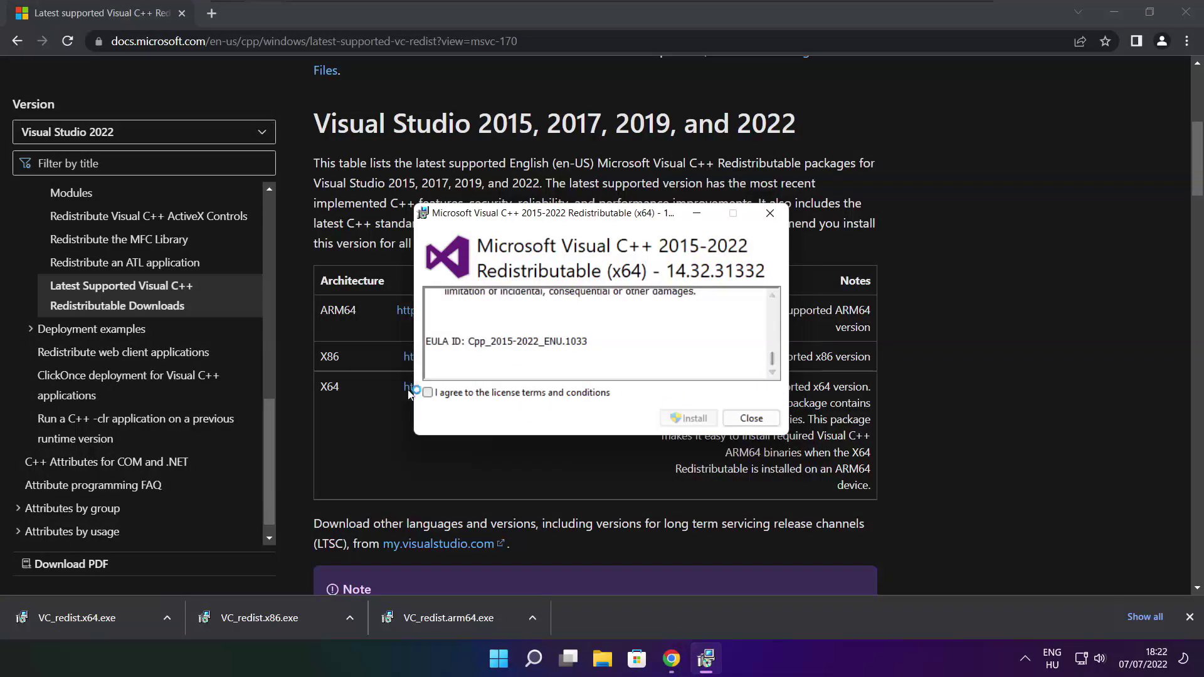
{"action": "left_click", "coordinate": [428, 394]}
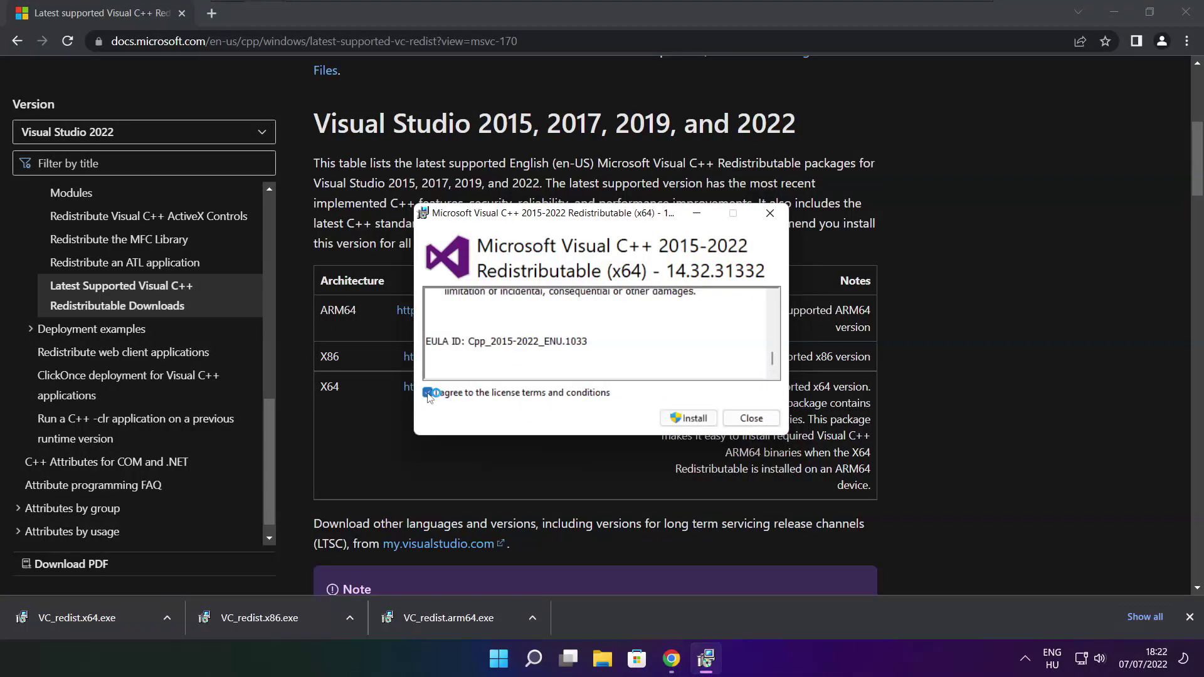
{"action": "left_click", "coordinate": [690, 420]}
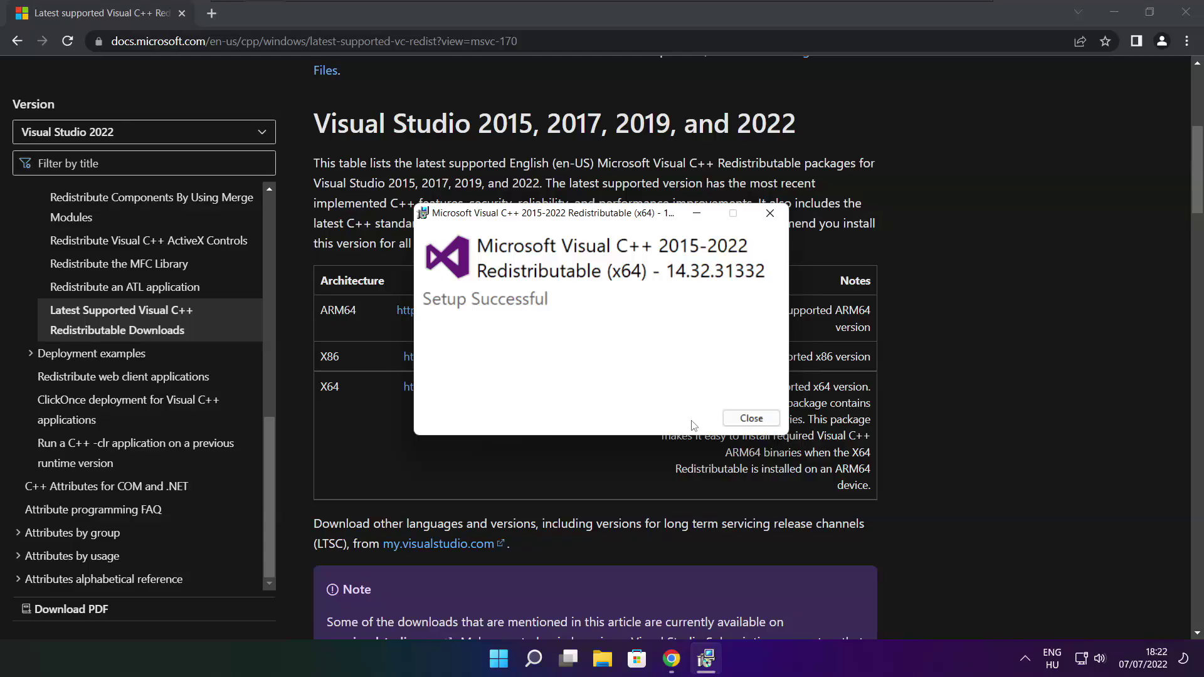
{"action": "left_click", "coordinate": [751, 419]}
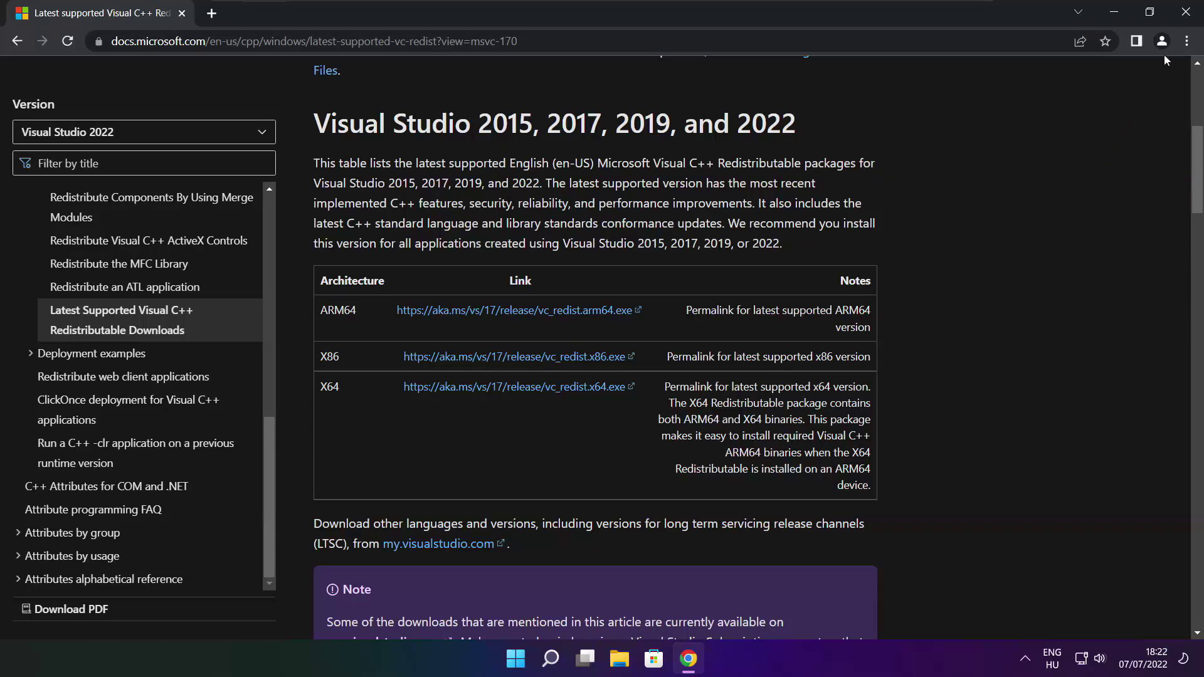
{"action": "left_click", "coordinate": [1186, 14]}
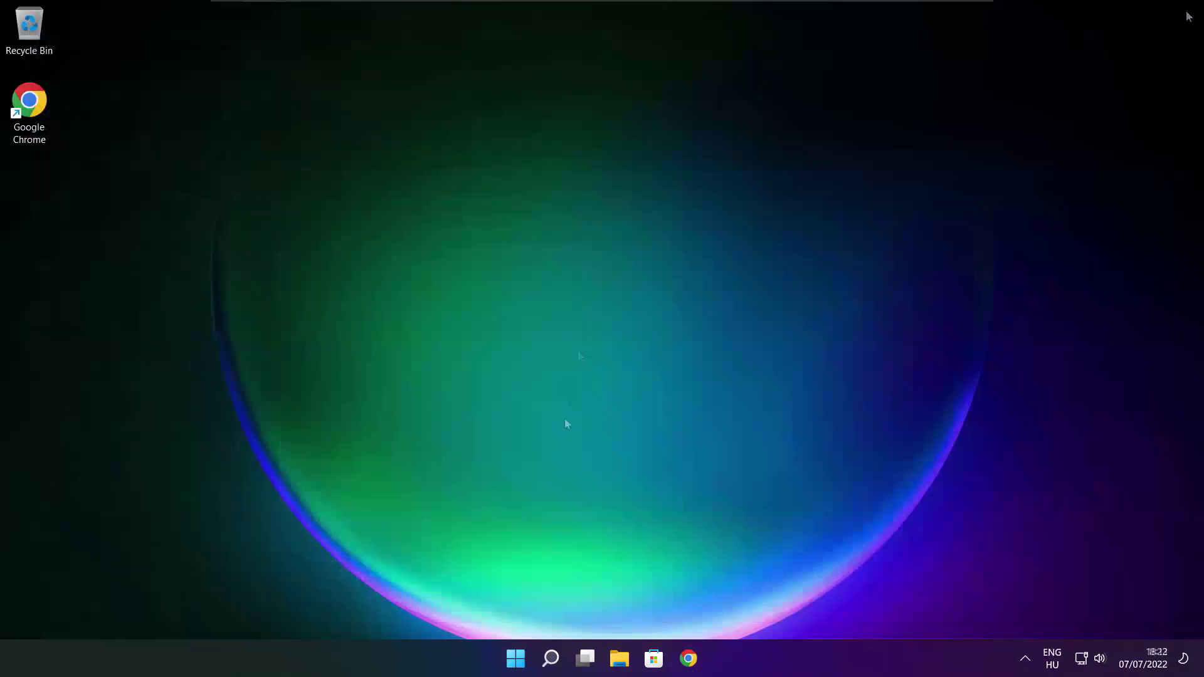
- Open Task Manager's list of startup apps and disable Cortana at startup
{"action": "right_click", "coordinate": [518, 662]}
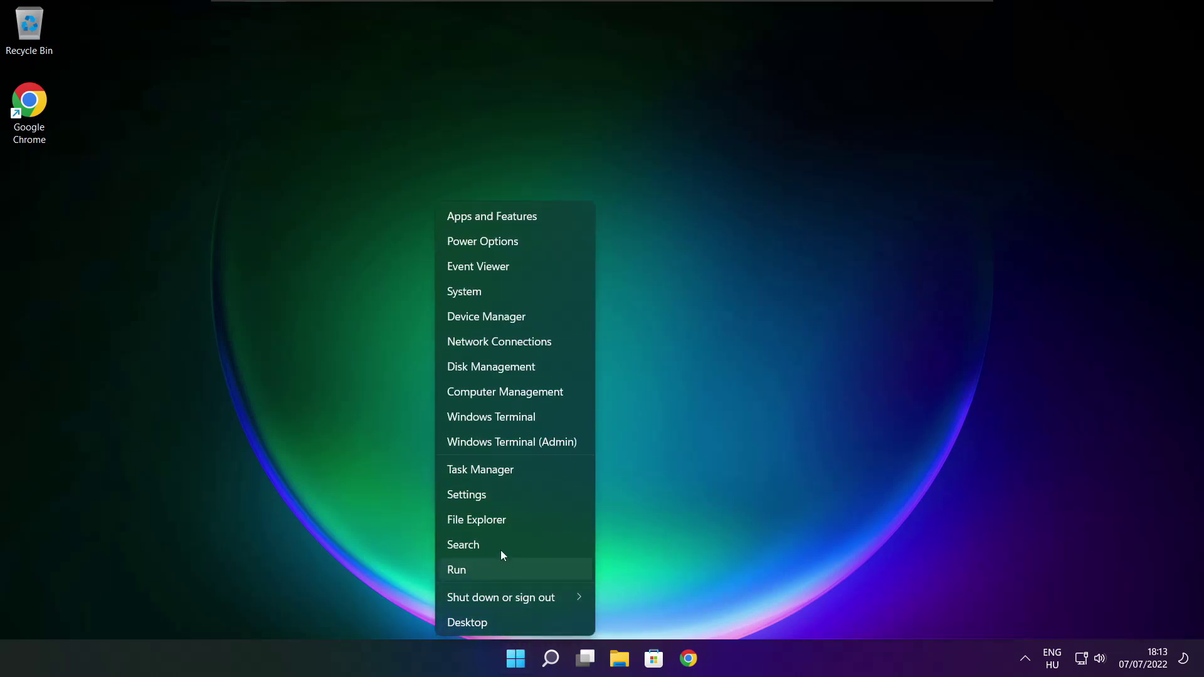
{"action": "left_click", "coordinate": [517, 470]}
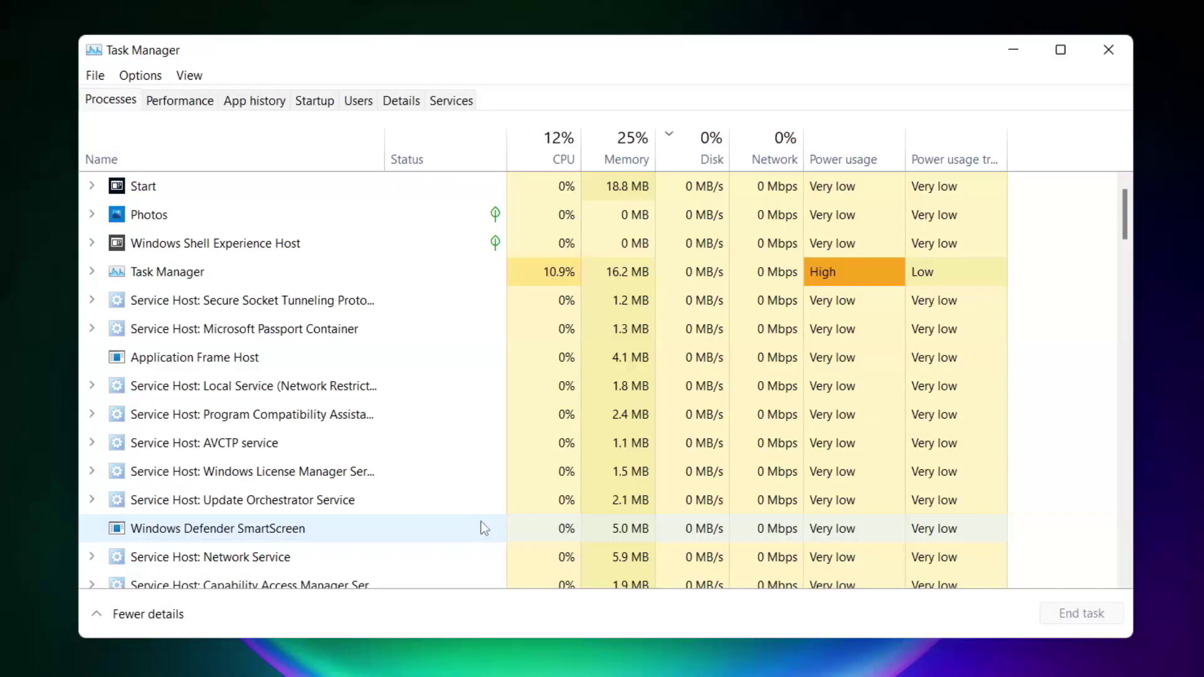
{"action": "left_click", "coordinate": [316, 101]}
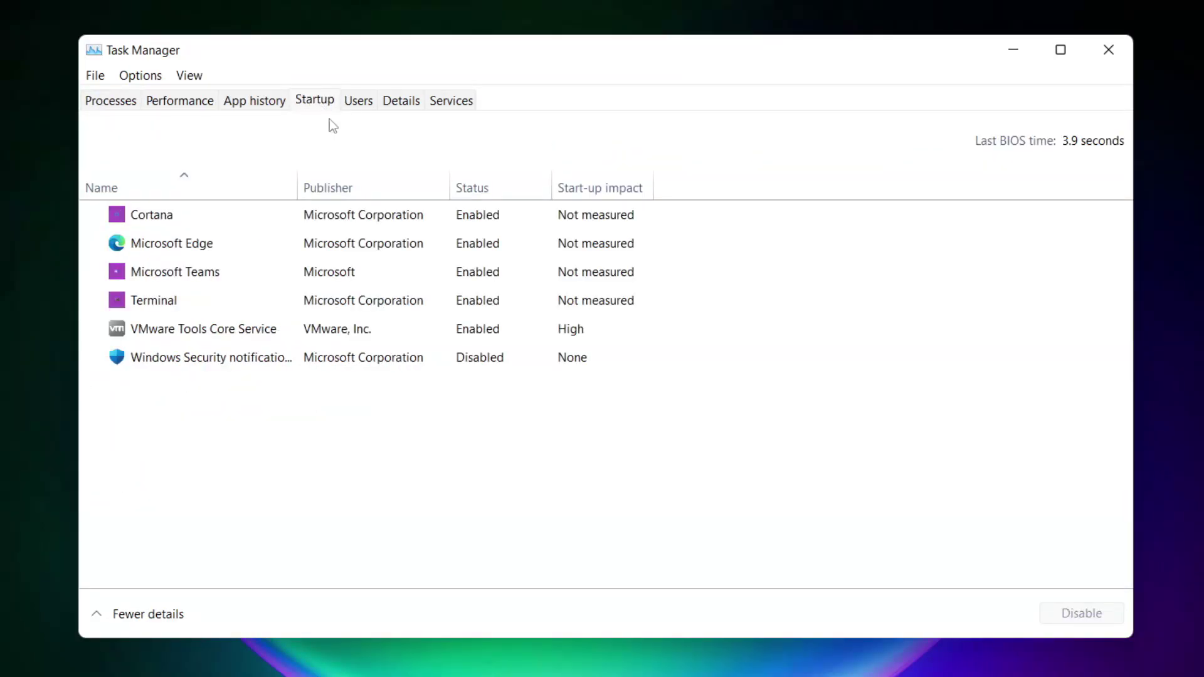
{"action": "left_click", "coordinate": [407, 223]}
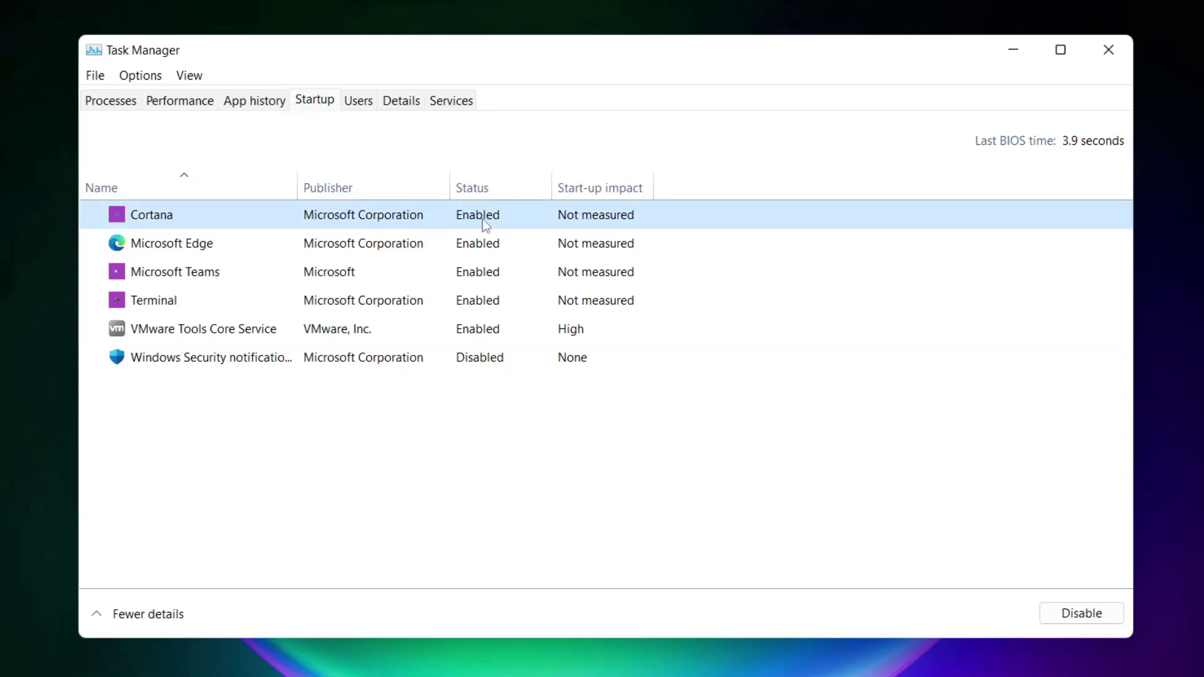
{"action": "left_click", "coordinate": [1080, 619]}
- Disable Microsoft Edge, Microsoft Teams and Terminal at startup and close Task Manager
{"action": "left_click", "coordinate": [286, 250]}
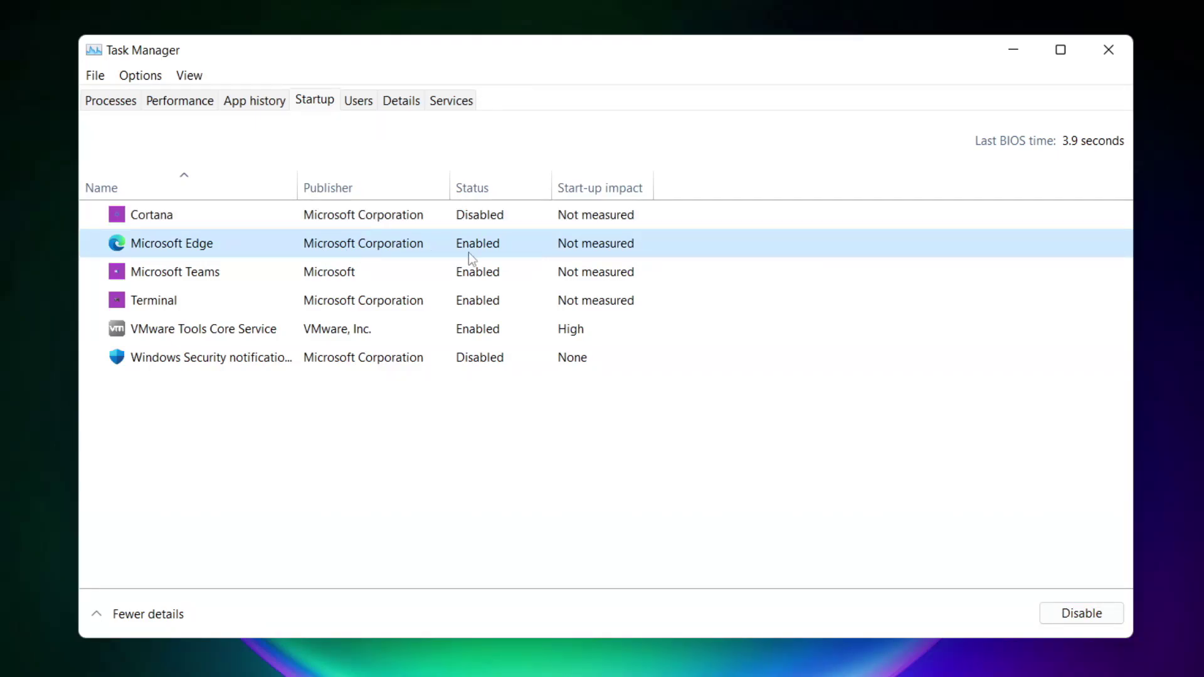
{"action": "left_click", "coordinate": [1085, 620]}
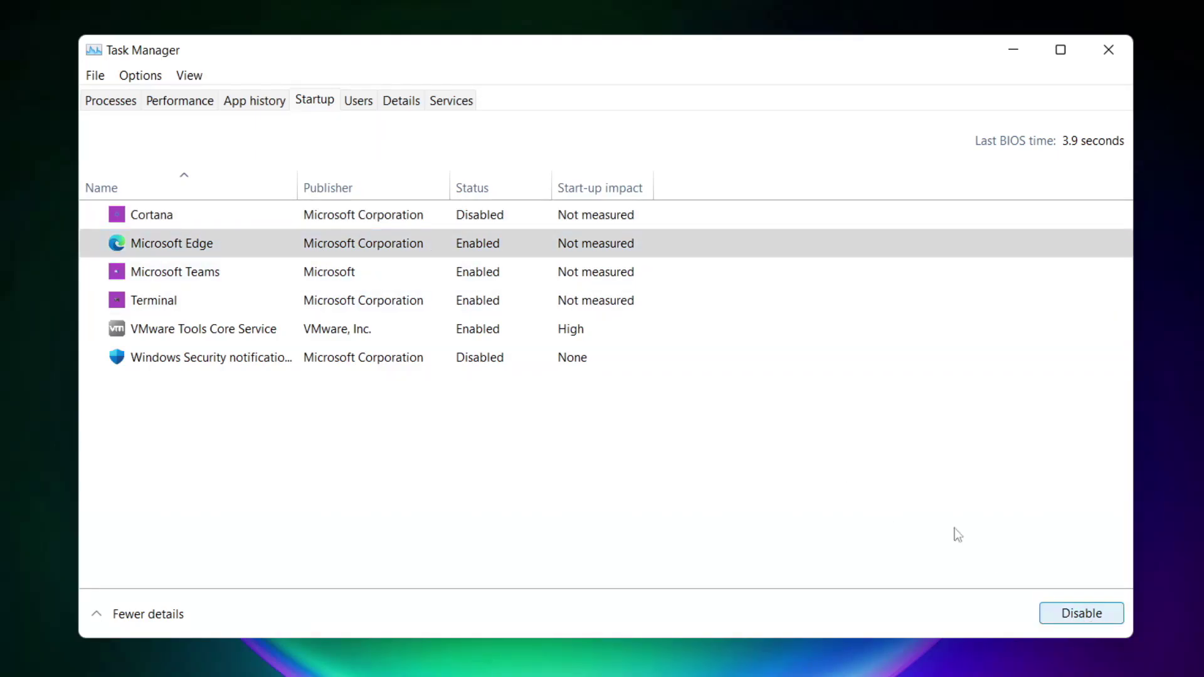
{"action": "left_click", "coordinate": [496, 277]}
{"action": "left_click", "coordinate": [1097, 618]}
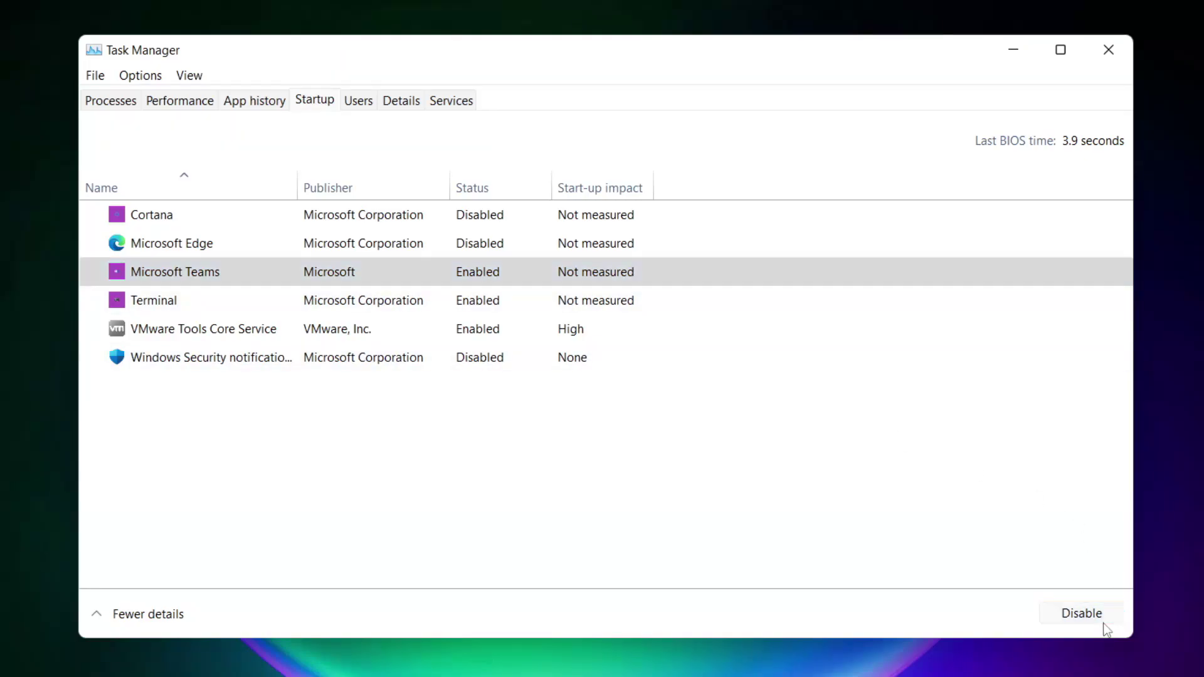
{"action": "left_click", "coordinate": [401, 307]}
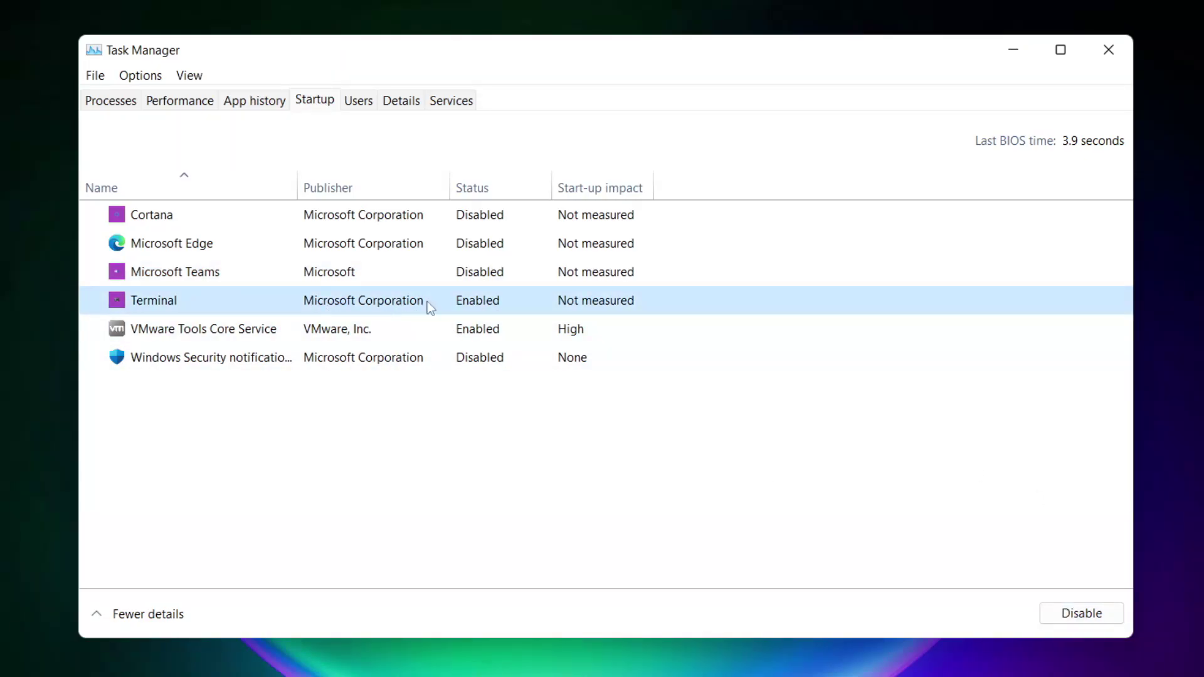
{"action": "left_click", "coordinate": [1097, 621]}
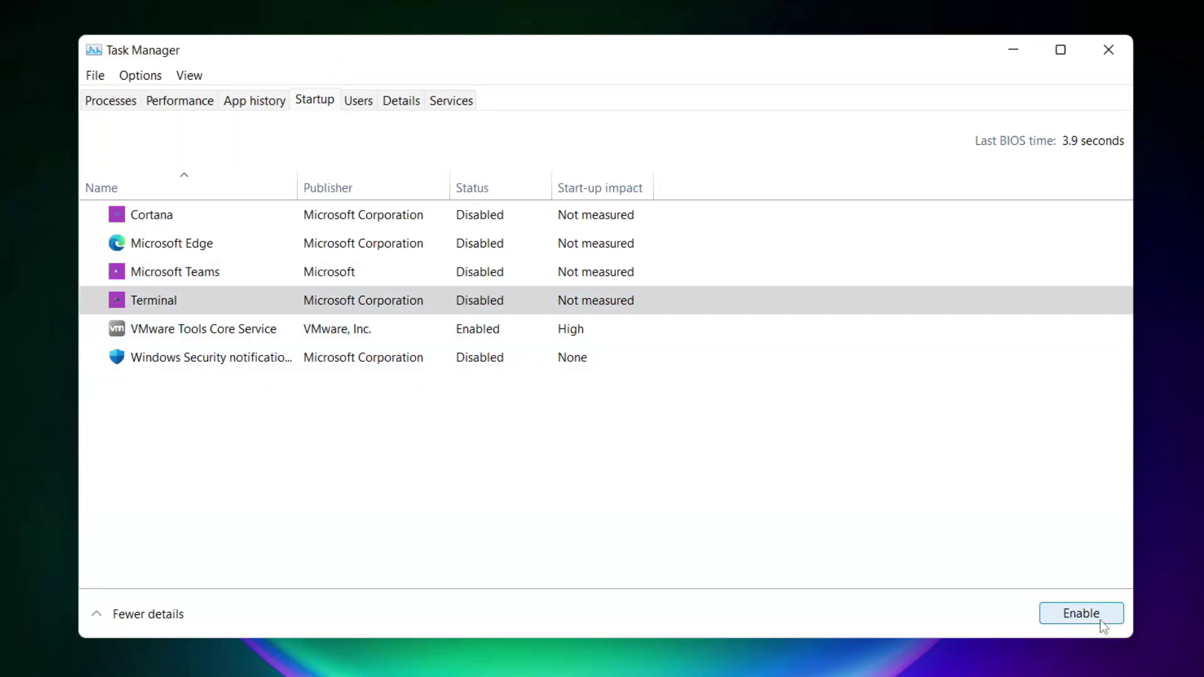
{"action": "left_click", "coordinate": [474, 304]}
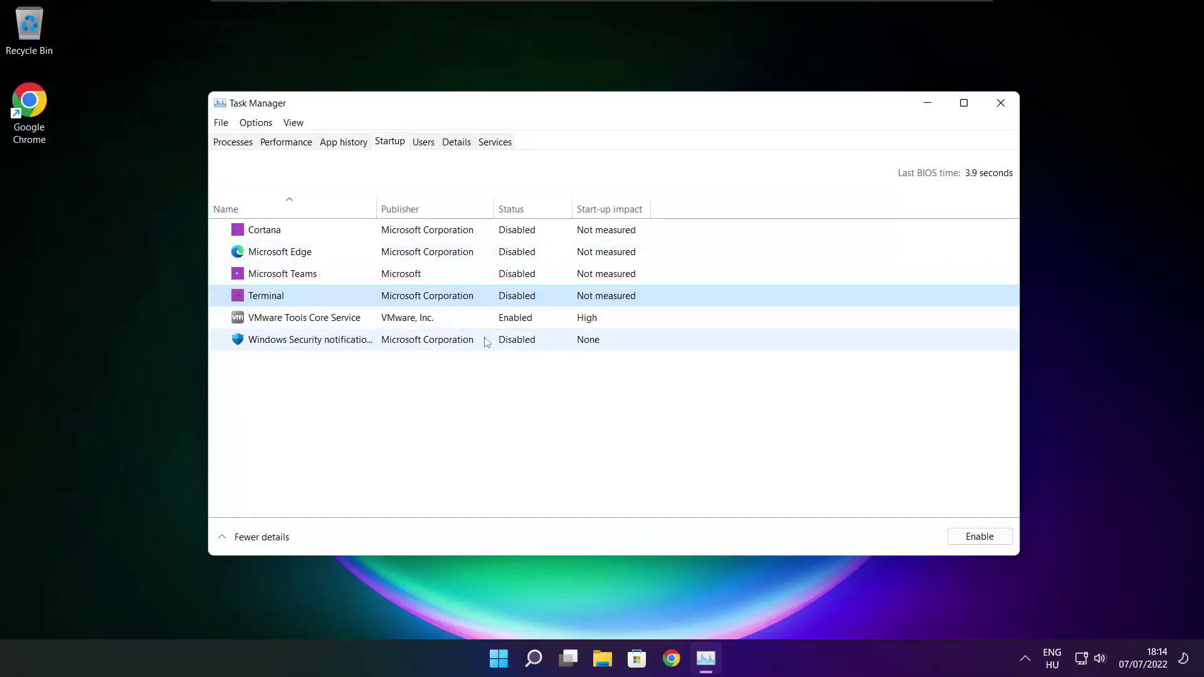
{"action": "left_click", "coordinate": [1001, 103]}
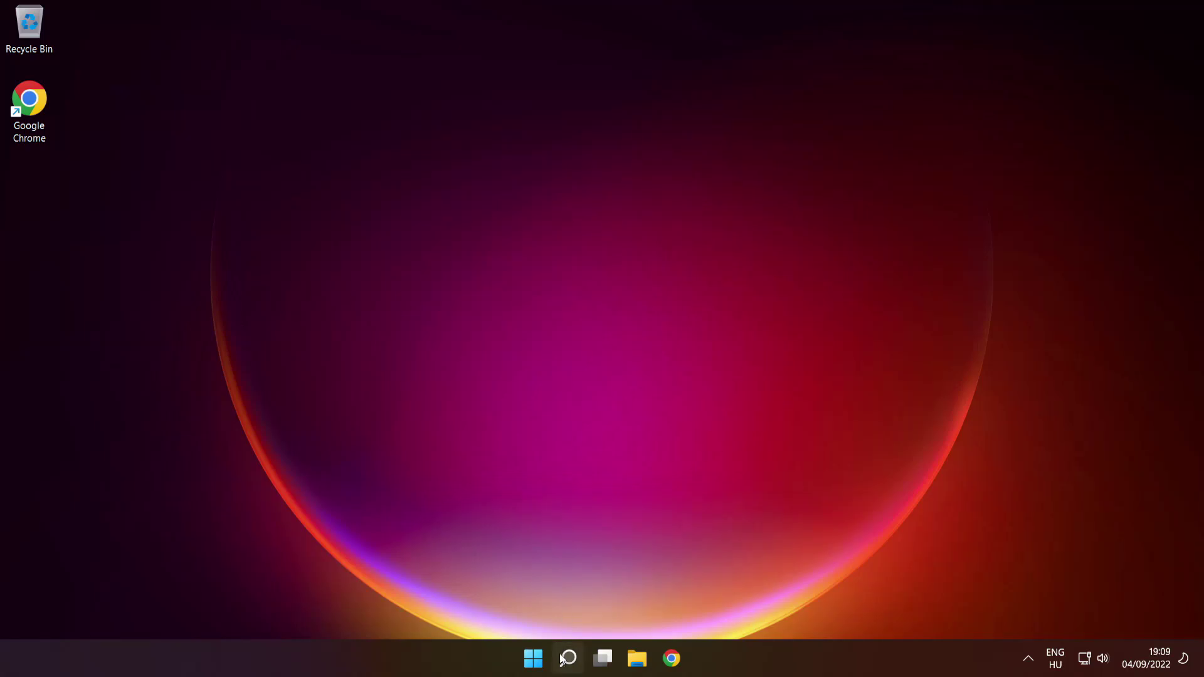
- Search Windows for cmd, run Command Prompt as administrator and move its window to the middle of the desktop
{"action": "mouse_move", "coordinate": [567, 656]}
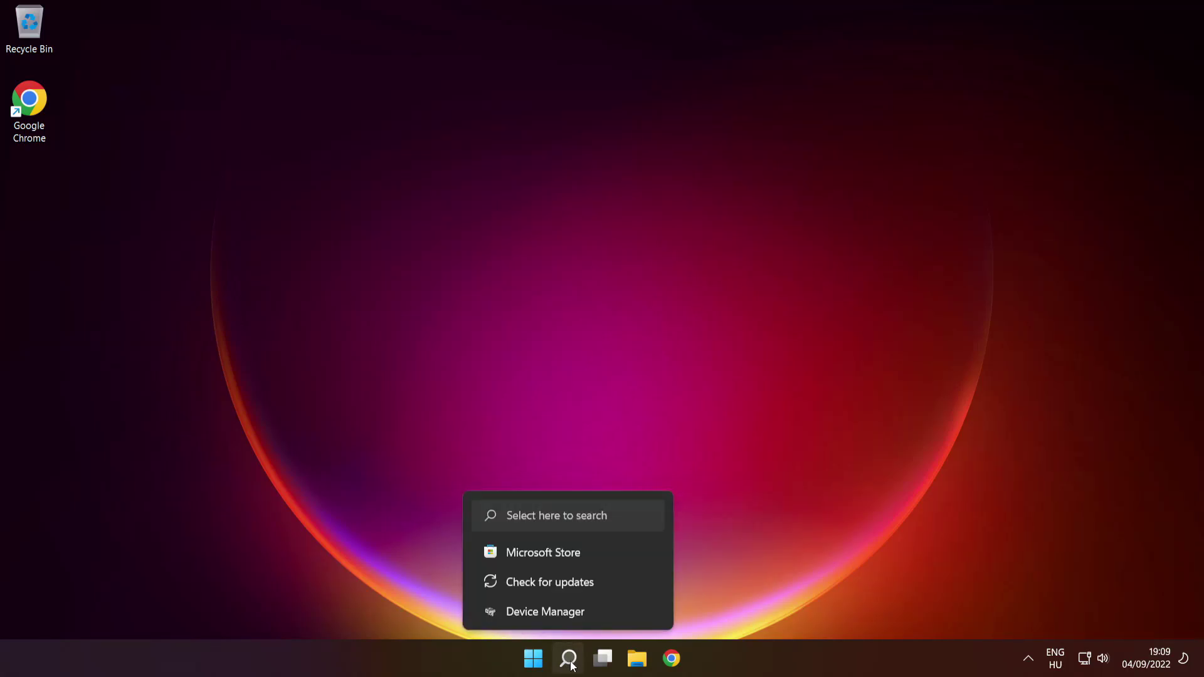
{"action": "left_click", "coordinate": [568, 659]}
{"action": "type", "text": "cmd"}
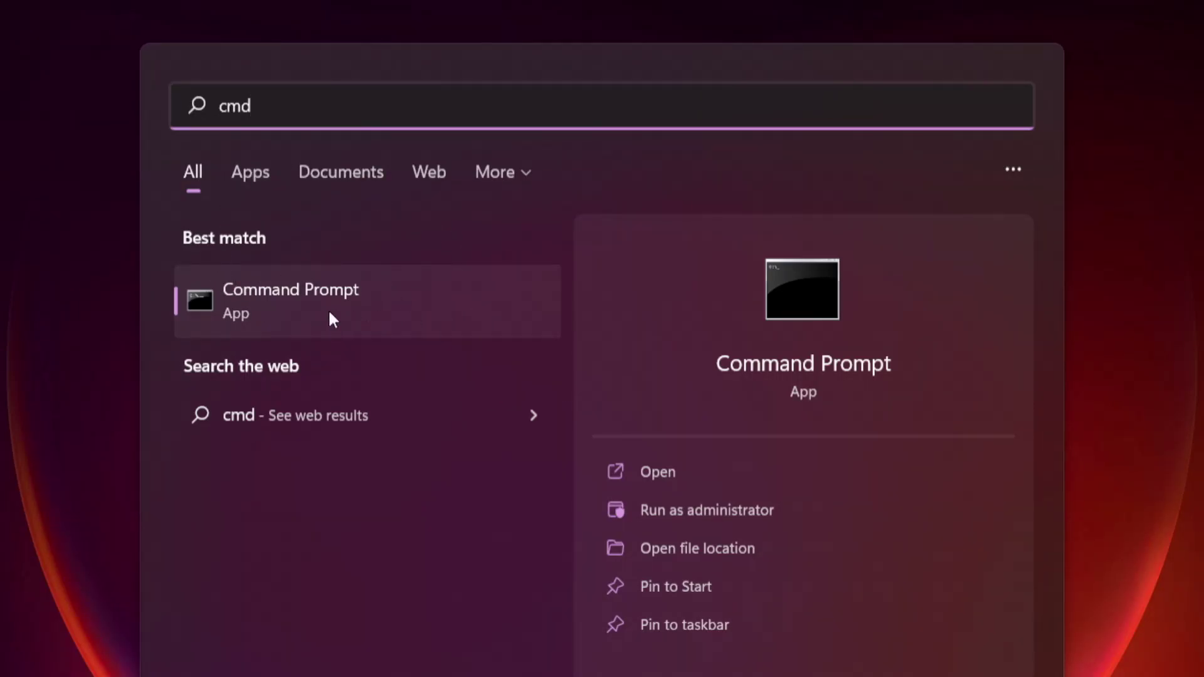
{"action": "right_click", "coordinate": [442, 293]}
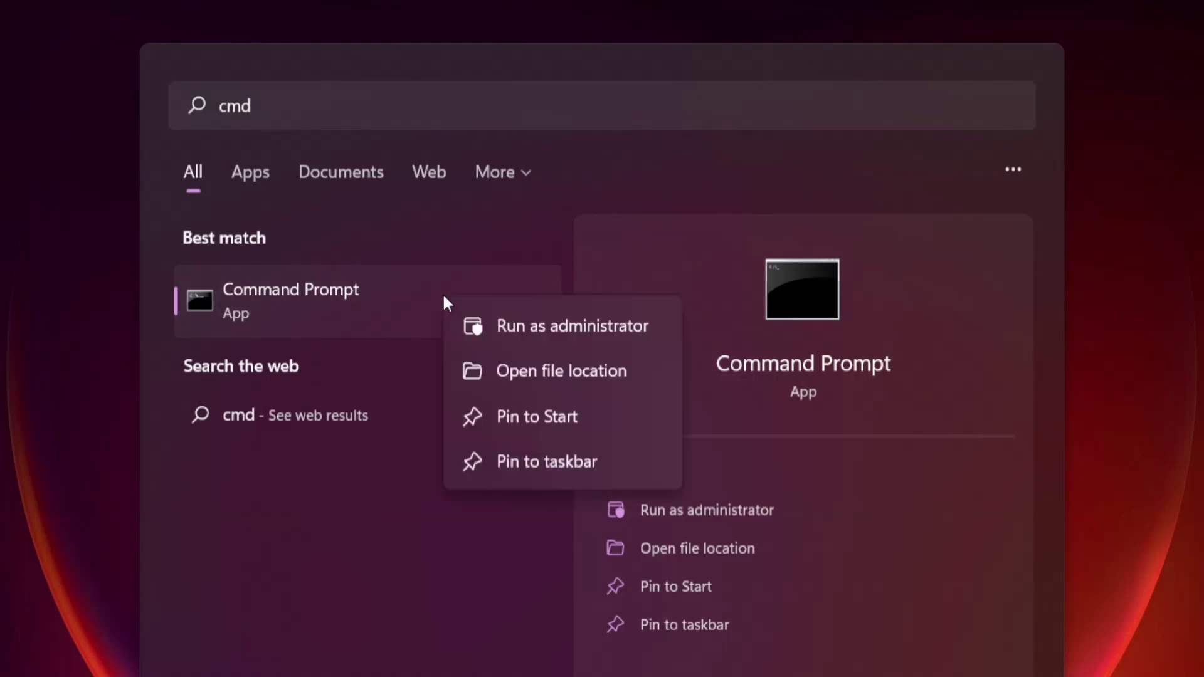
{"action": "left_click", "coordinate": [572, 324]}
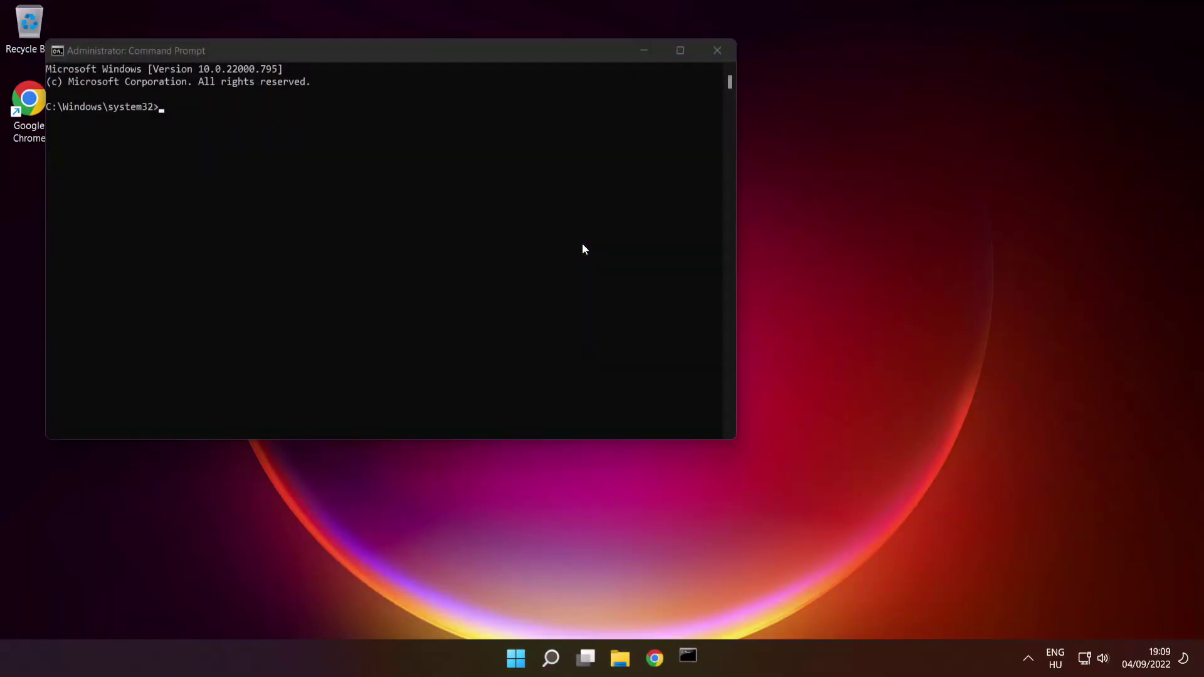
{"action": "left_click_drag", "start_coordinate": [486, 55], "coordinate": [694, 155]}
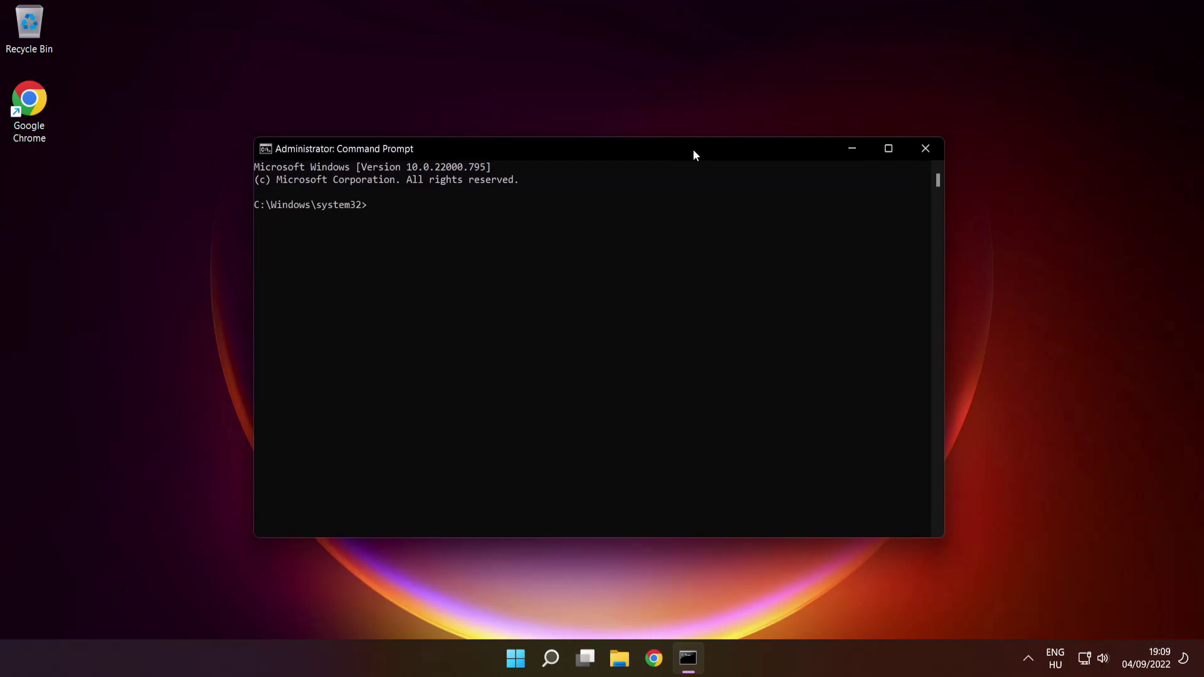
- Run the system file check with sfc /scannow and close Command Prompt once the scan completes
{"action": "type", "text": "sfc /scannow"}
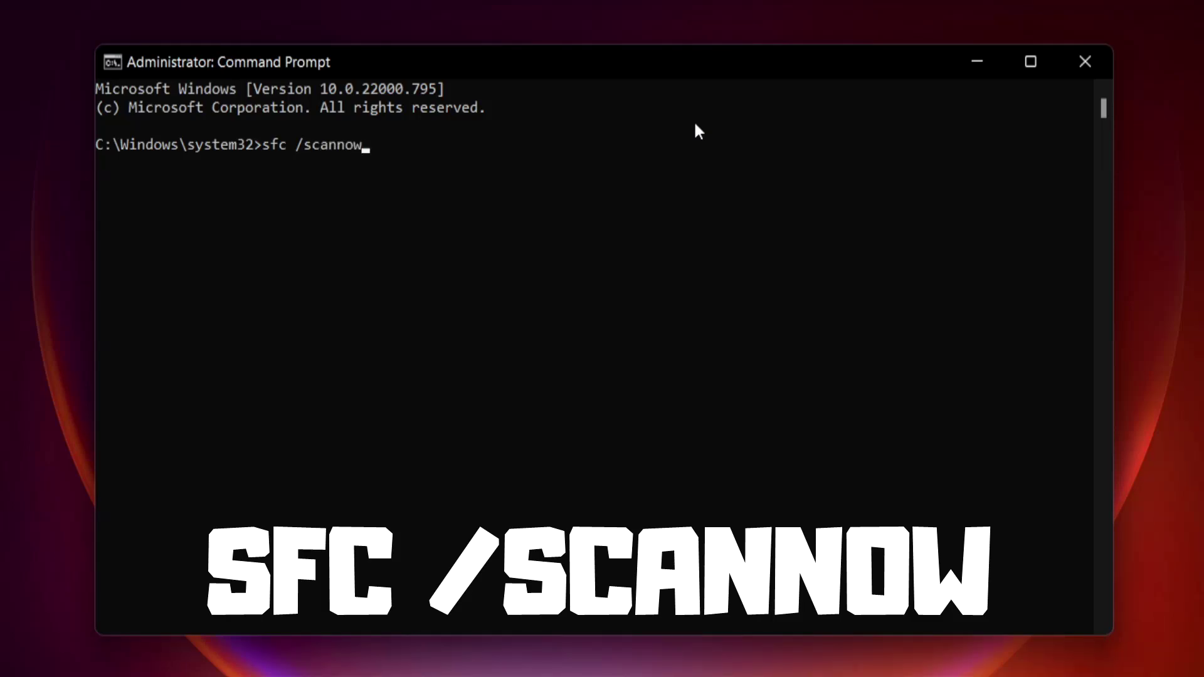
{"action": "key", "text": "Return"}
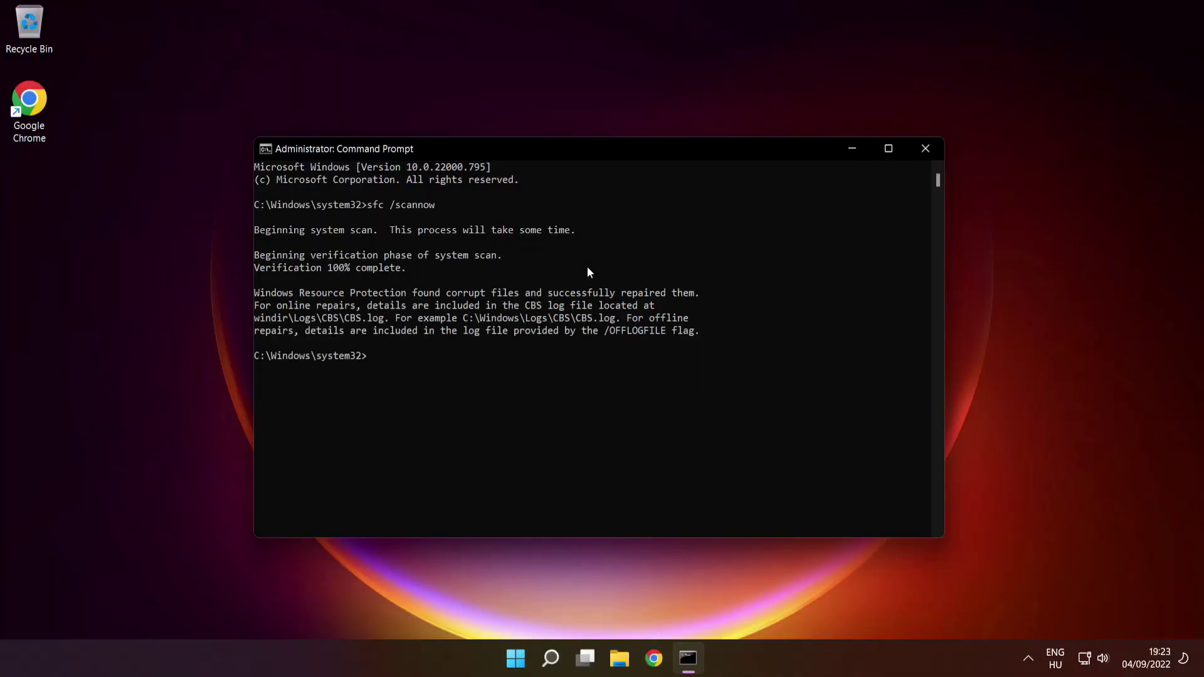
{"action": "left_click", "coordinate": [927, 151]}
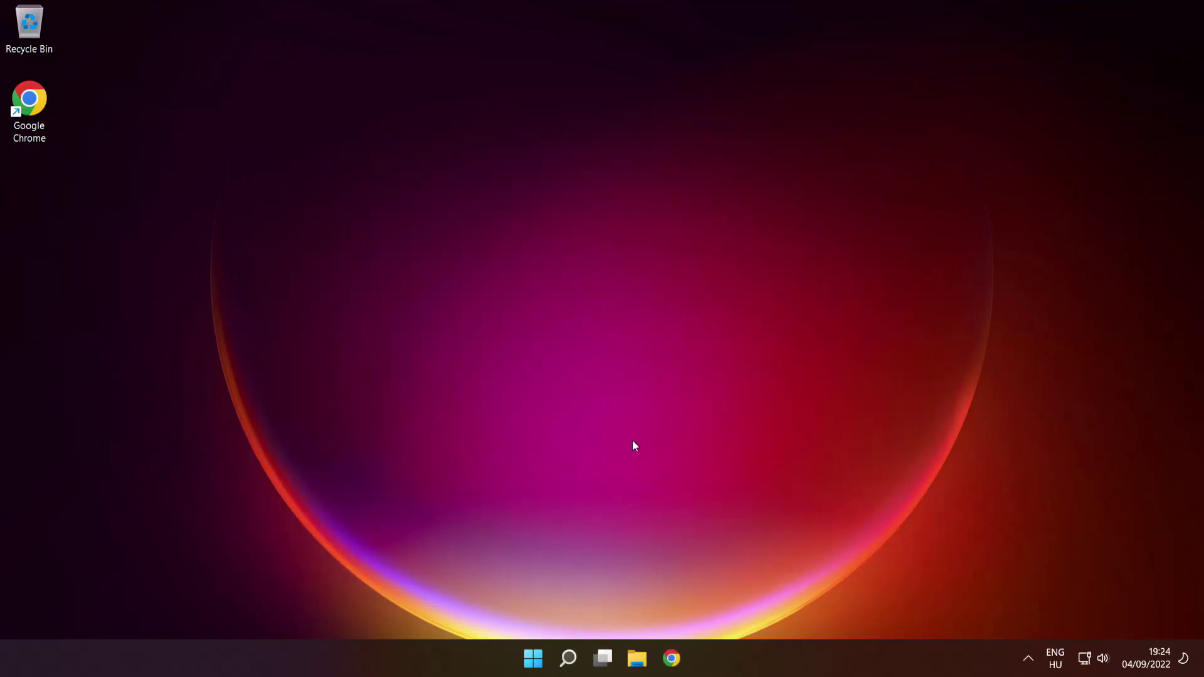
- Restart the computer
{"action": "left_click", "coordinate": [532, 651]}
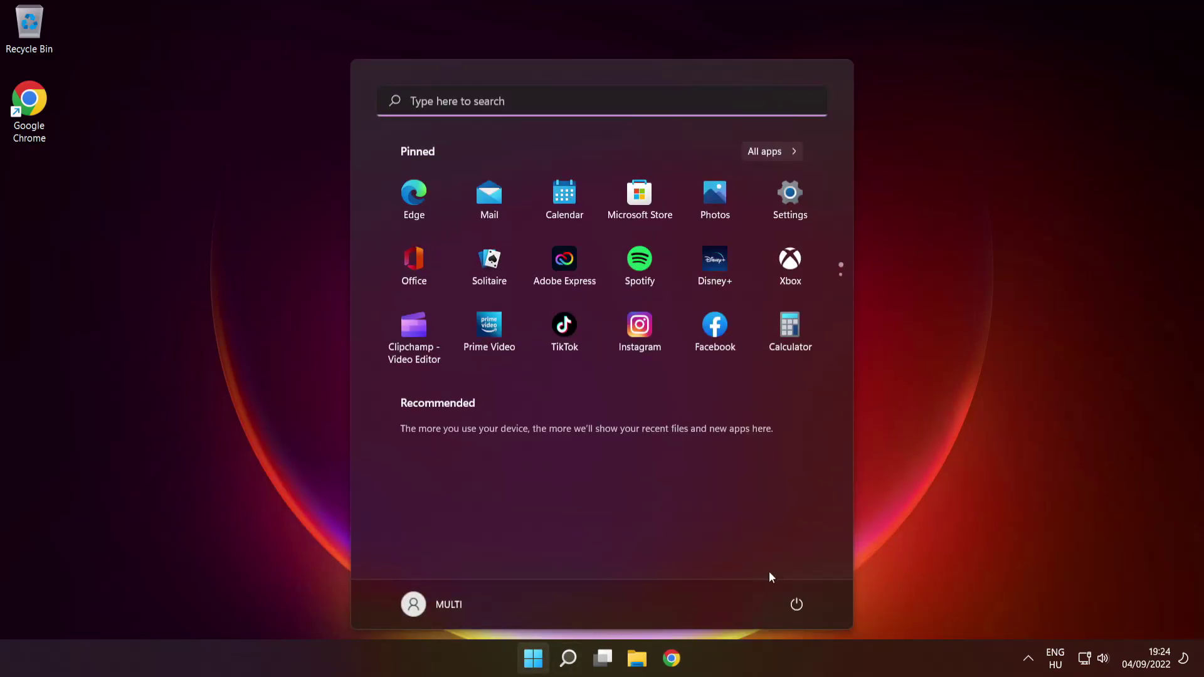
{"action": "left_click", "coordinate": [796, 605]}
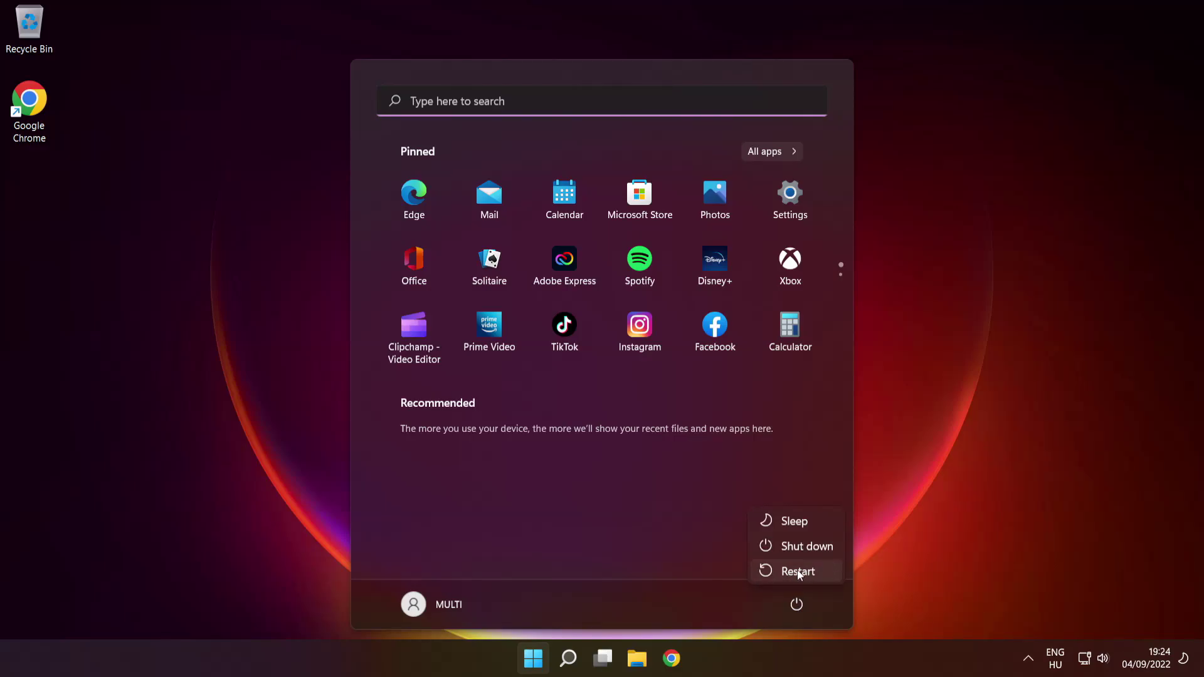
{"action": "left_click", "coordinate": [800, 571]}
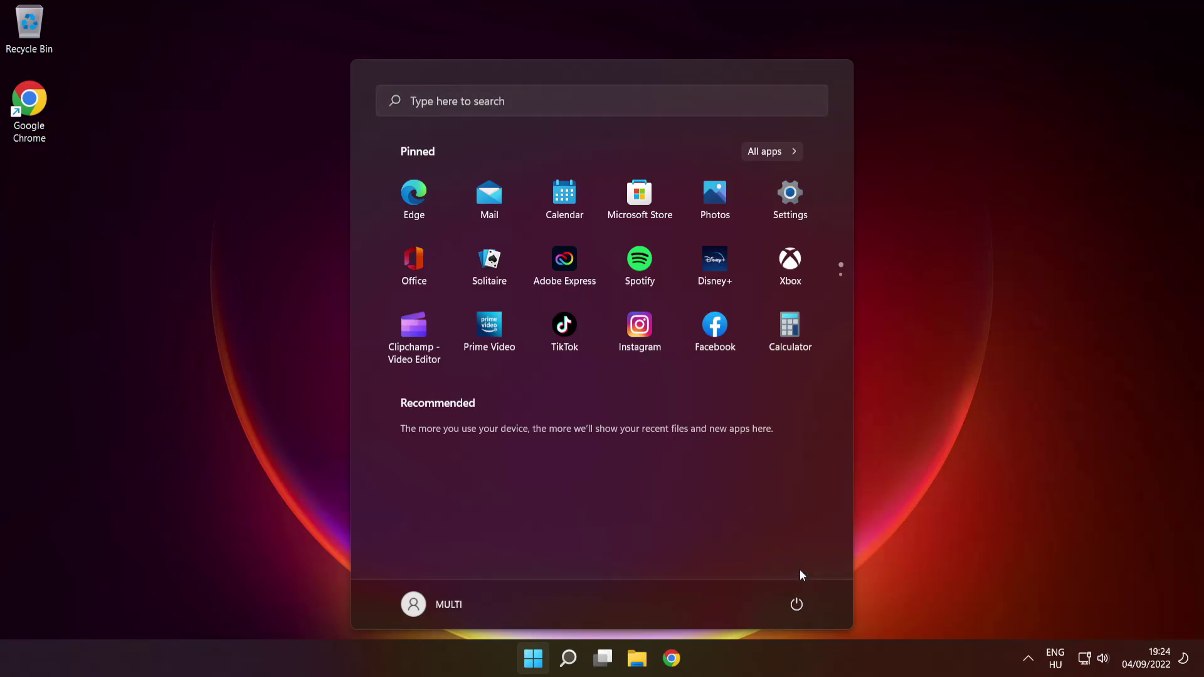